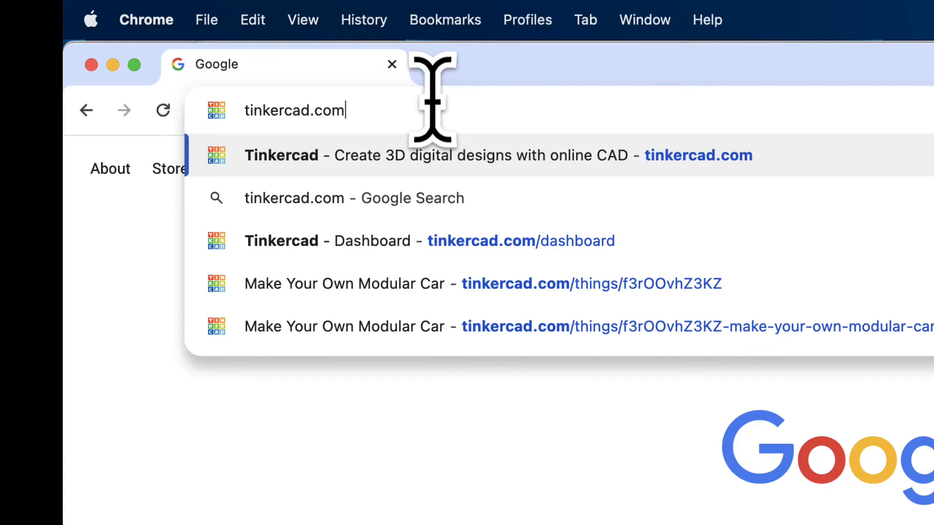
# Open tinkercad.com and create a new 3D design.
pyautogui.press('Return')
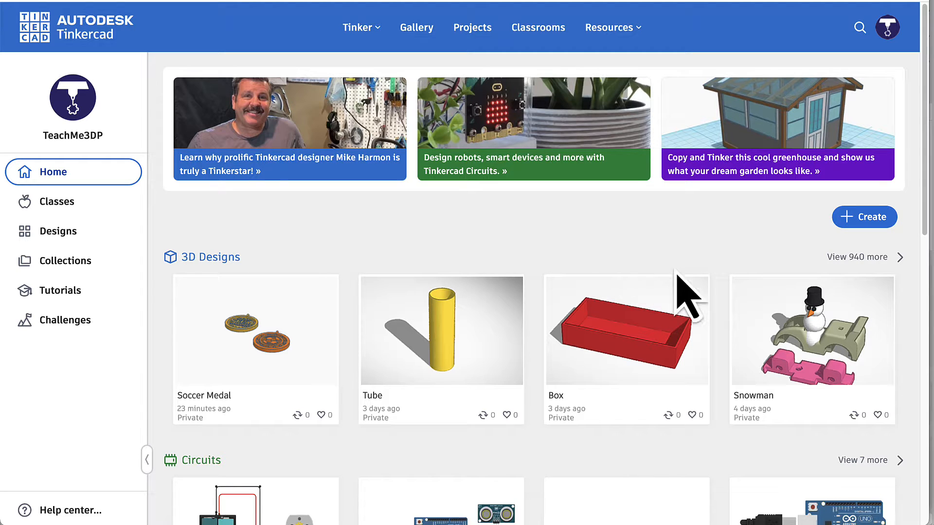
pyautogui.click(854, 223)
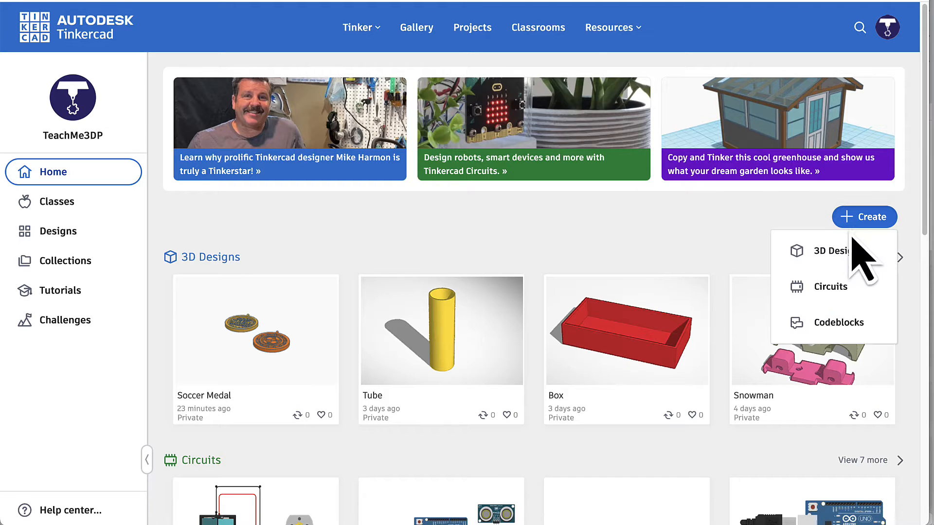
pyautogui.click(837, 262)
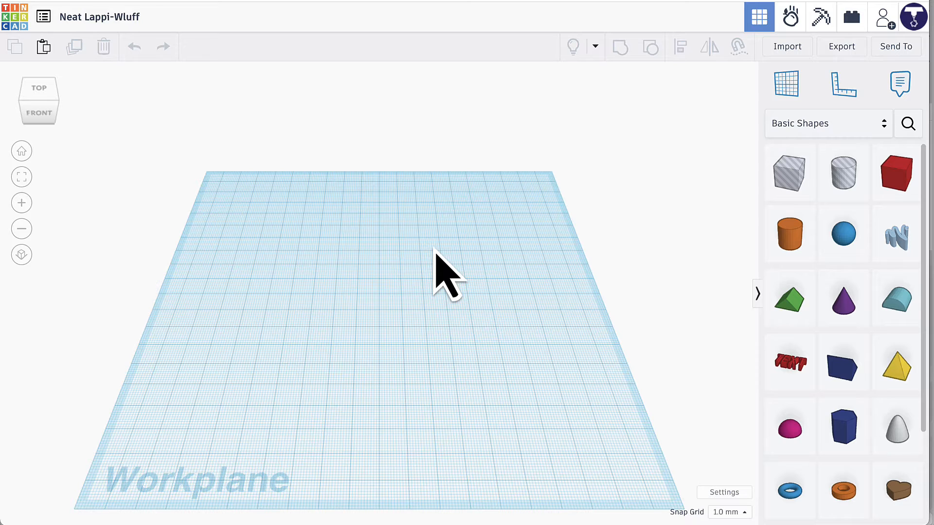
# Rename the design as Medal.
pyautogui.click(97, 20)
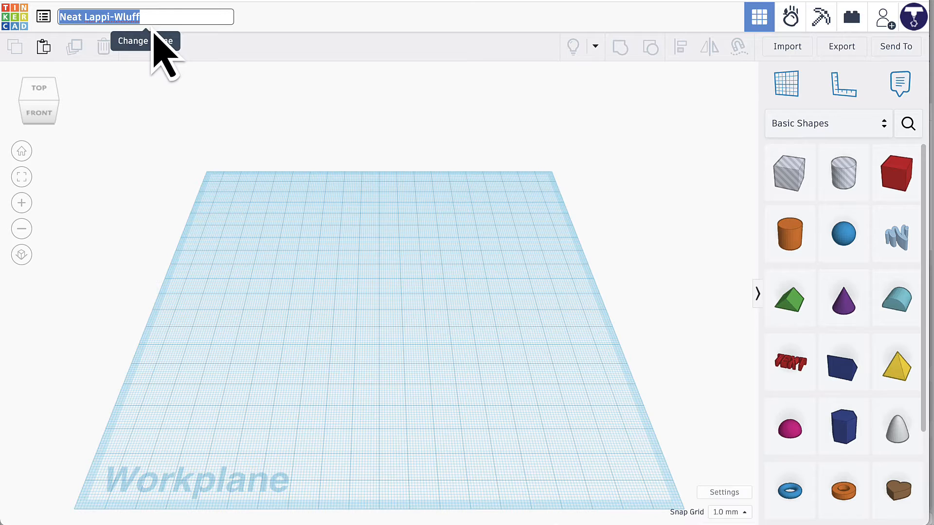
pyautogui.write('Medal')
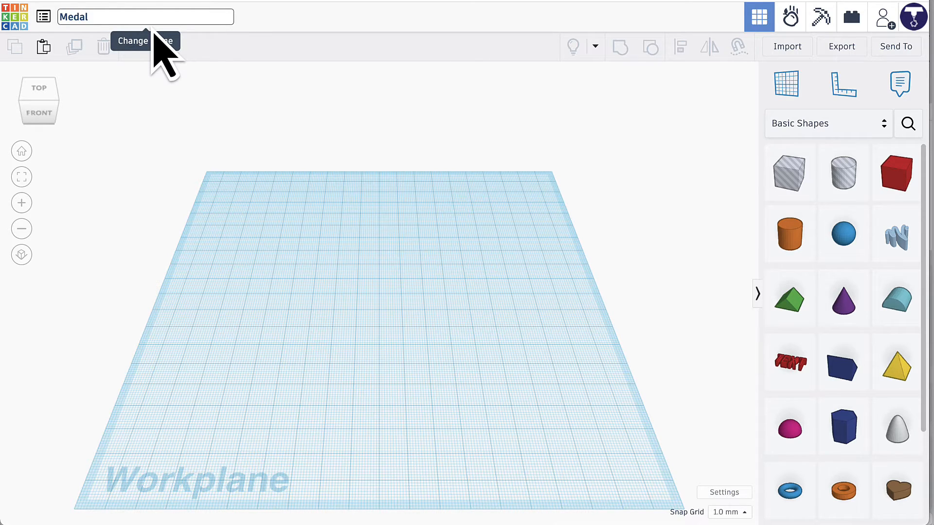
pyautogui.press('Return')
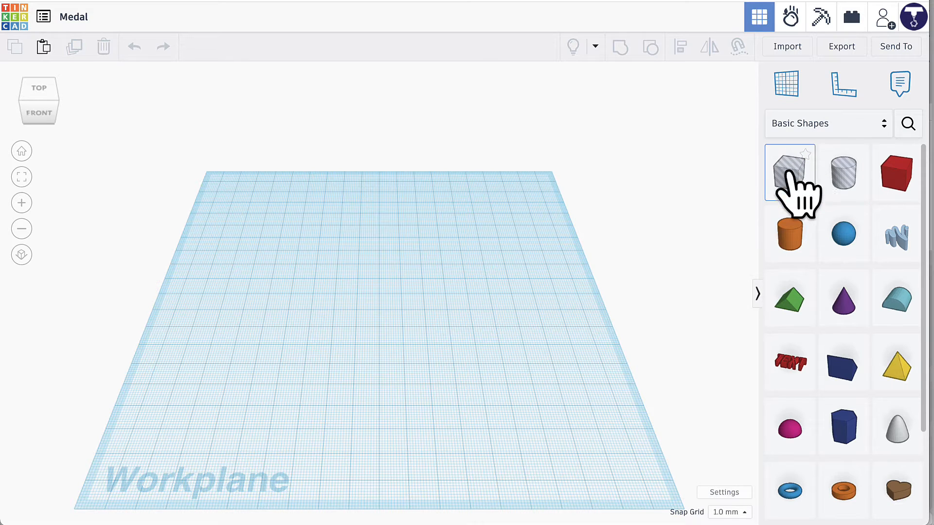
# Place a solid cylinder on the workplane and set its length and width to 65 mm.
pyautogui.click(792, 241)
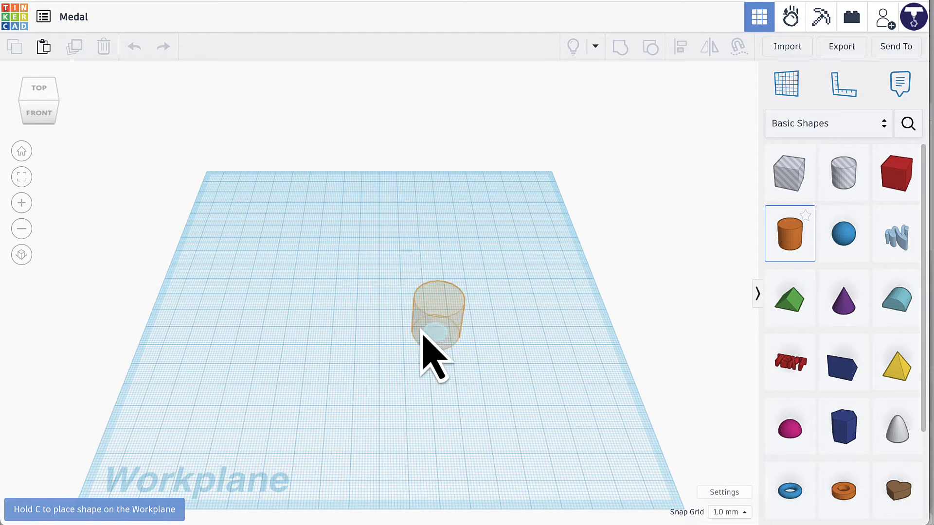
pyautogui.click(355, 275)
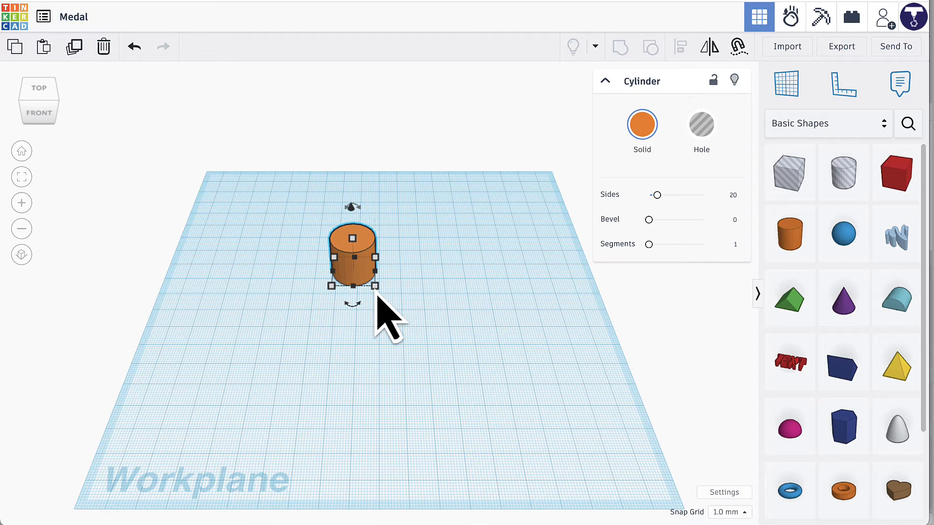
pyautogui.click(375, 286)
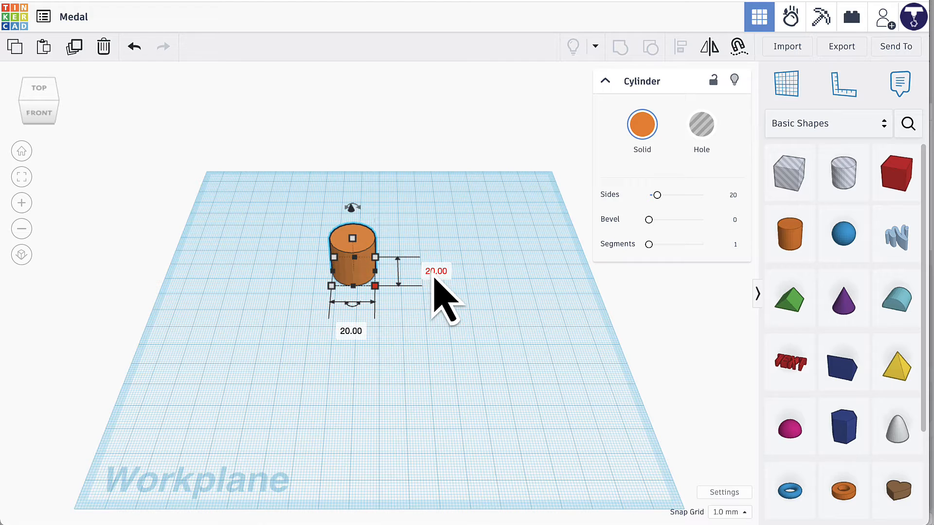
pyautogui.click(436, 271)
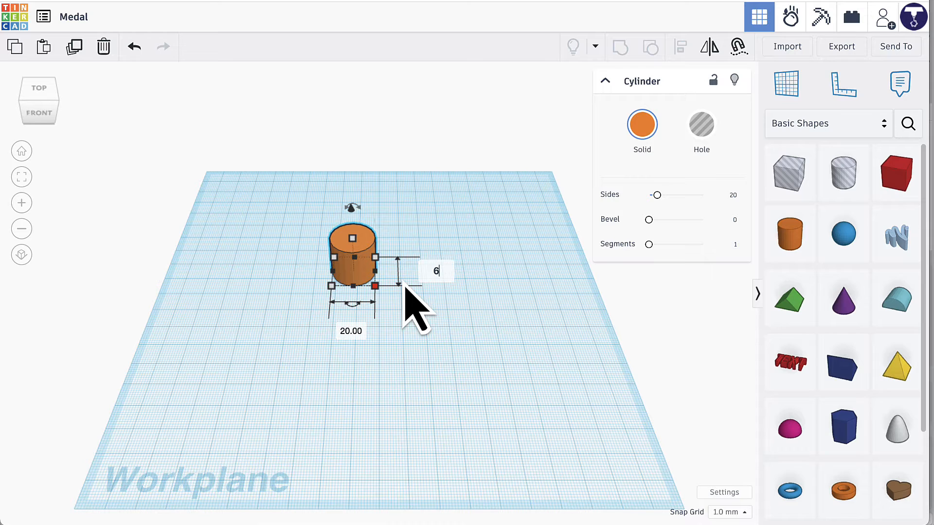
pyautogui.press('Return')
pyautogui.press('Return')
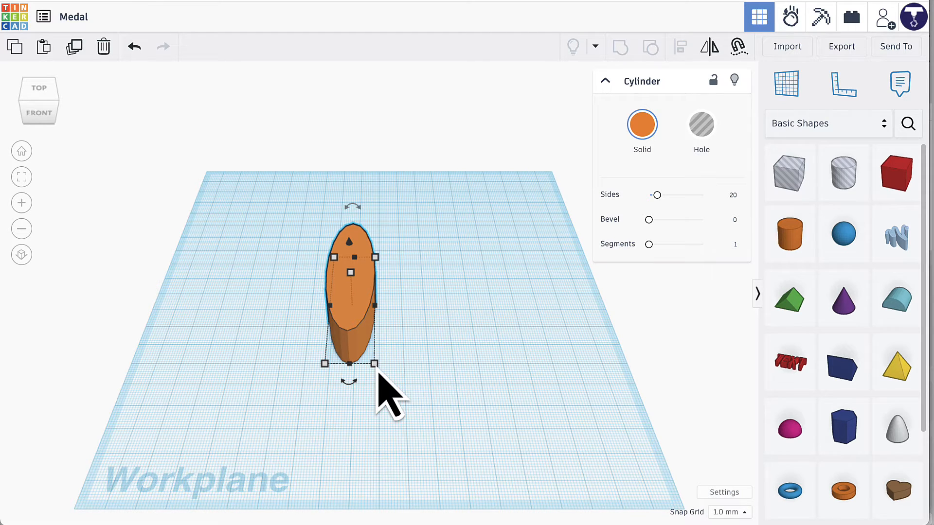
pyautogui.moveTo(375, 364)
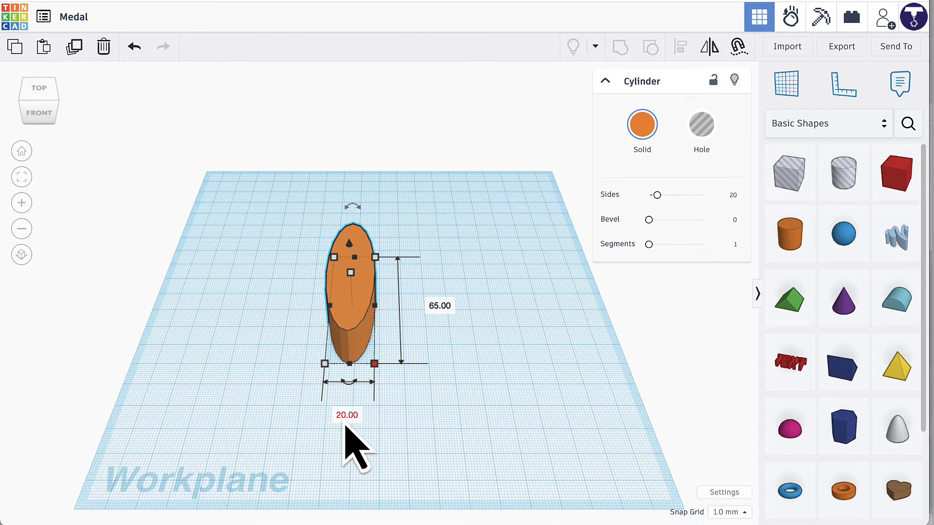
pyautogui.click(347, 422)
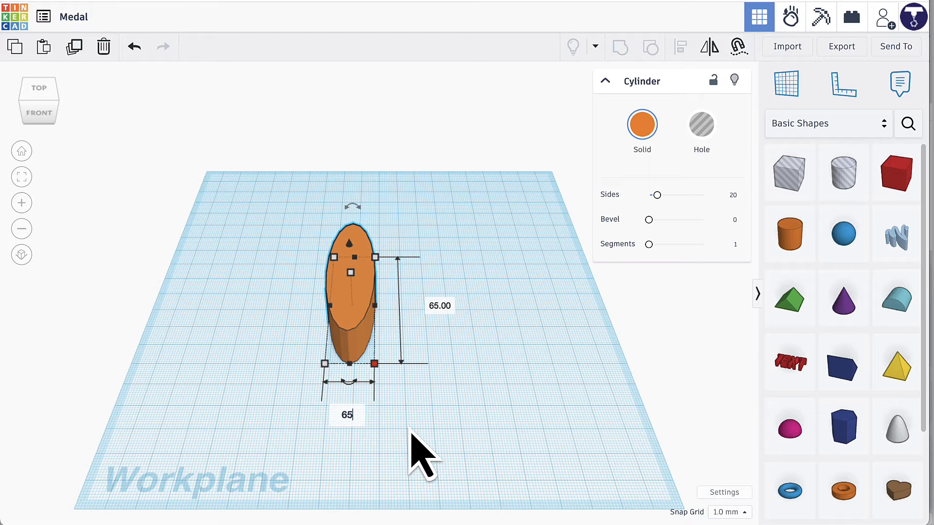
pyautogui.press('Return')
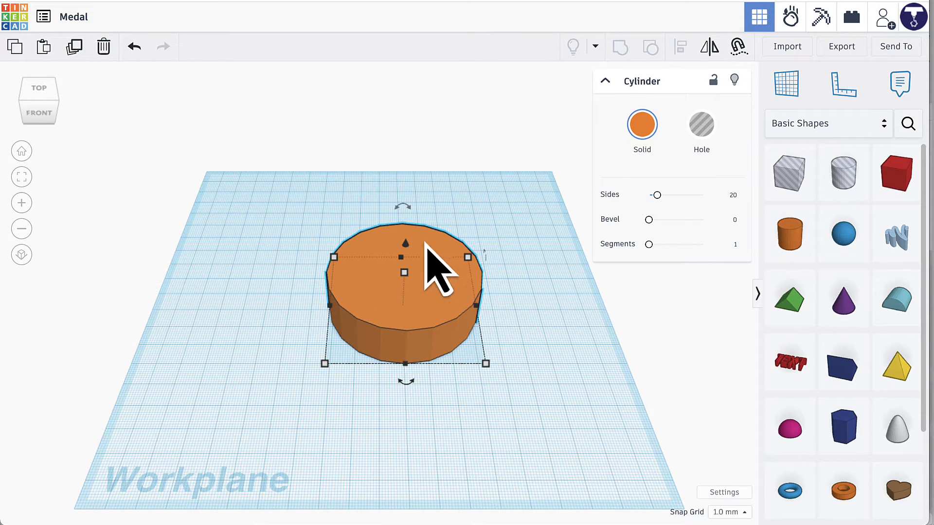
# Set the solid cylinder's height to 6 mm to make a flat disc.
pyautogui.moveTo(512, 410)
pyautogui.mouseDown(button='right')
pyautogui.moveTo(510, 342)
pyautogui.moveTo(510, 424)
pyautogui.mouseUp(button='right')
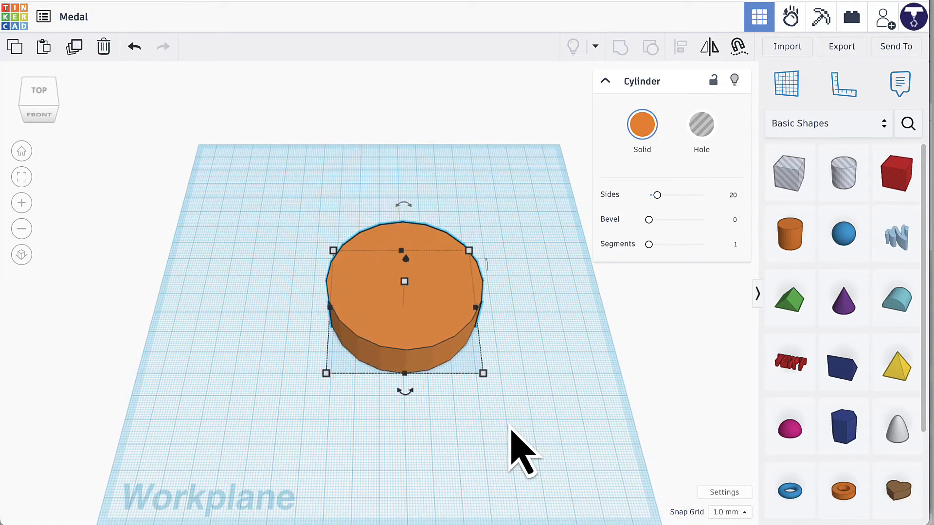
pyautogui.moveTo(417, 401)
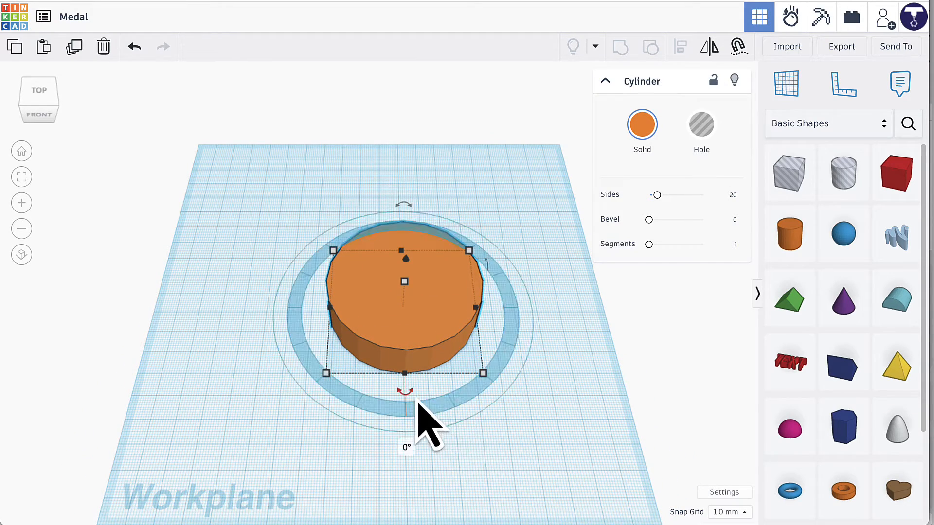
pyautogui.moveTo(406, 283)
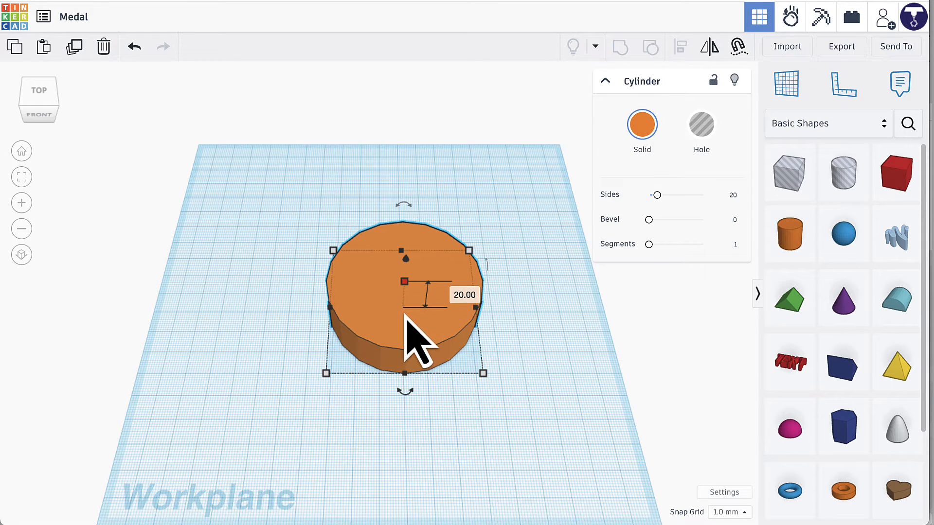
pyautogui.click(463, 294)
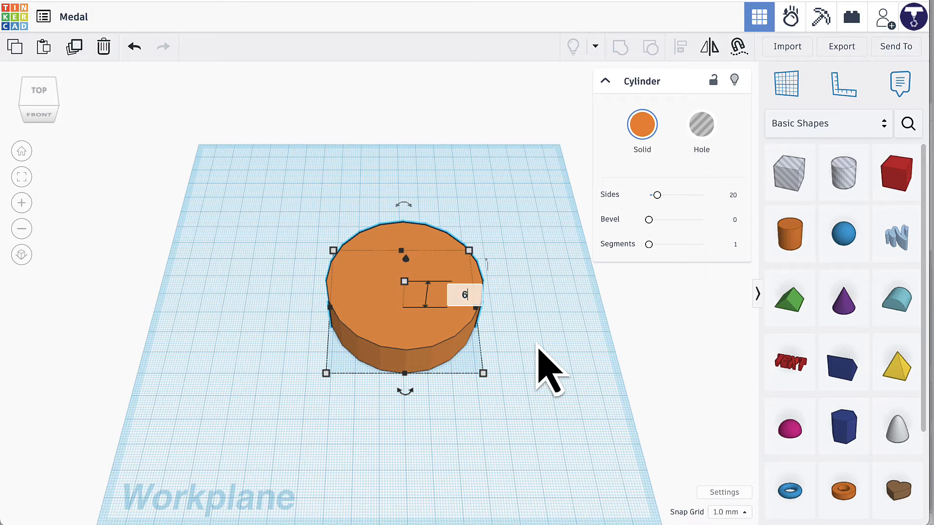
pyautogui.write('6')
pyautogui.press('Return')
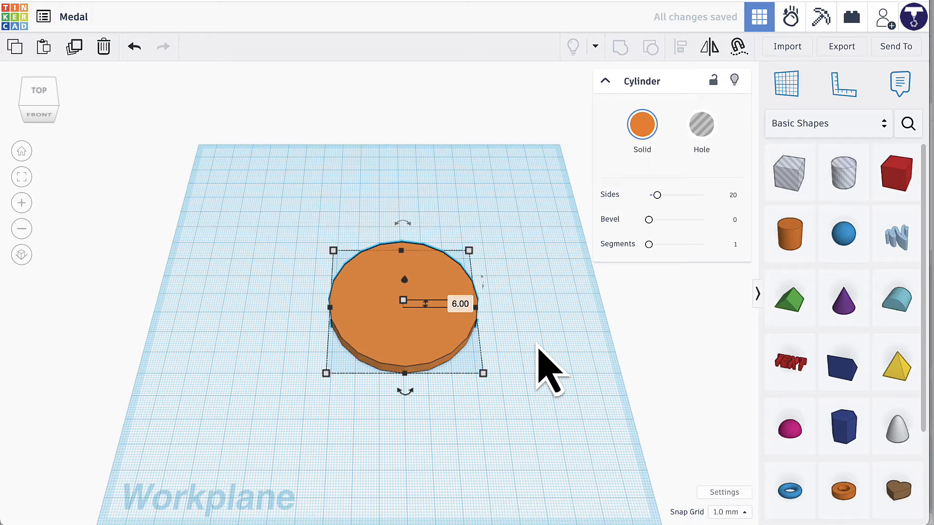
# Smooth the disc's edge by setting its number of sides to 64.
pyautogui.moveTo(500, 417)
pyautogui.mouseDown(button='right')
pyautogui.moveTo(500, 427)
pyautogui.moveTo(508, 353)
pyautogui.moveTo(501, 417)
pyautogui.mouseUp(button='right')
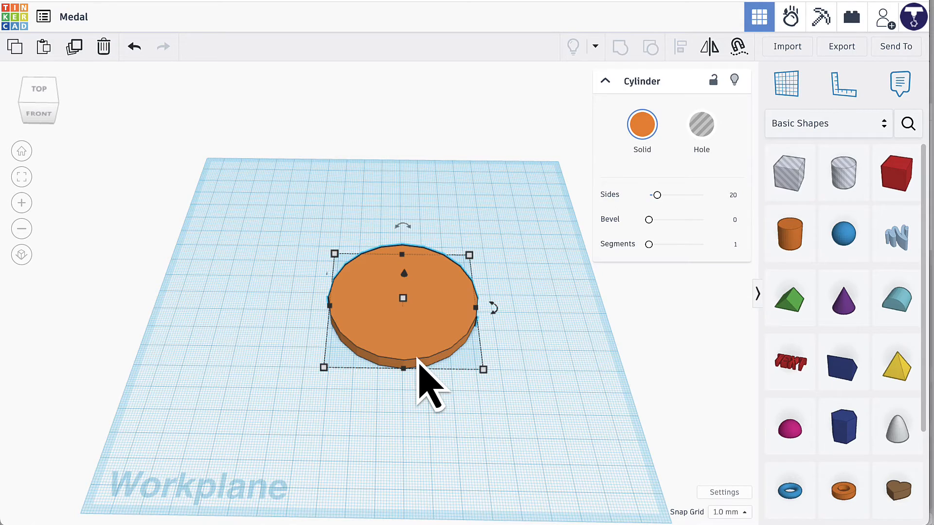
pyautogui.scroll(1, 417, 360)
pyautogui.scroll(4, 417, 361)
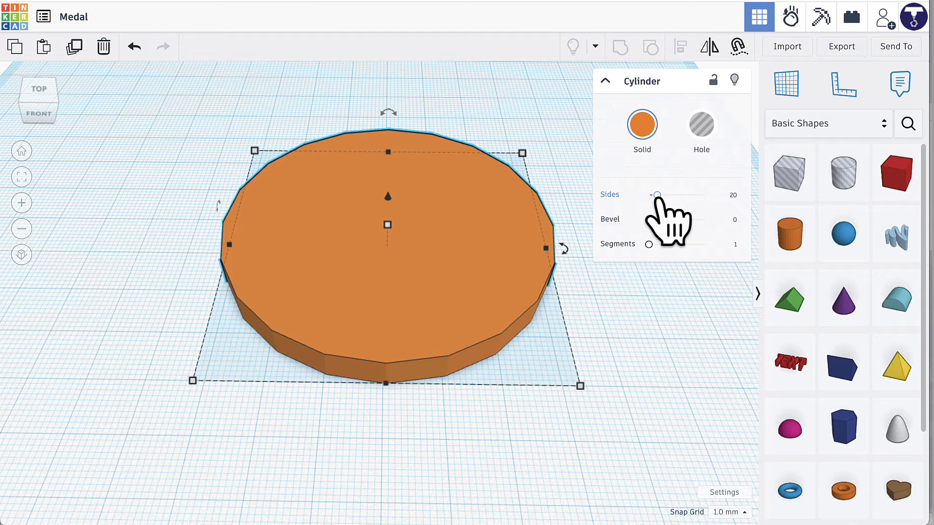
pyautogui.moveTo(657, 195); pyautogui.dragTo(734, 202)
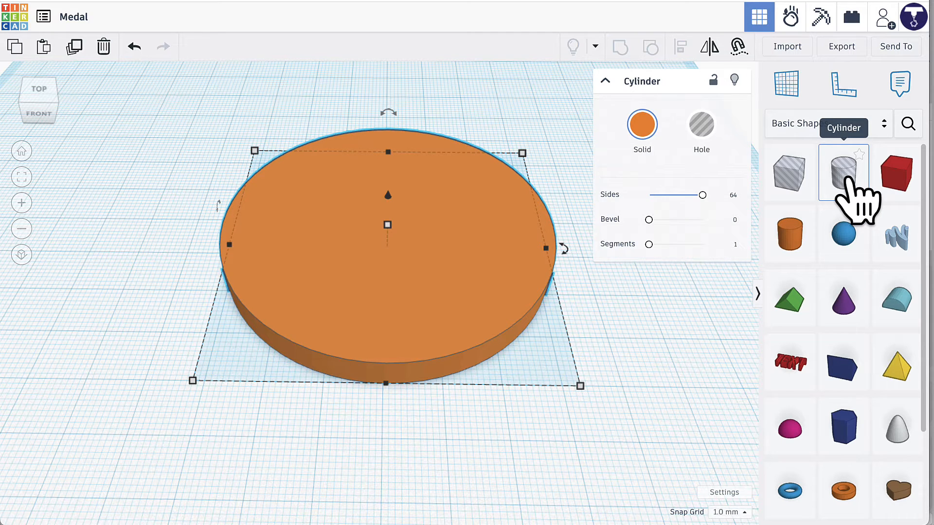
# Place a hole cylinder on the disc's top face and set its length and width to 56 mm.
pyautogui.moveTo(845, 180); pyautogui.dragTo(345, 189)
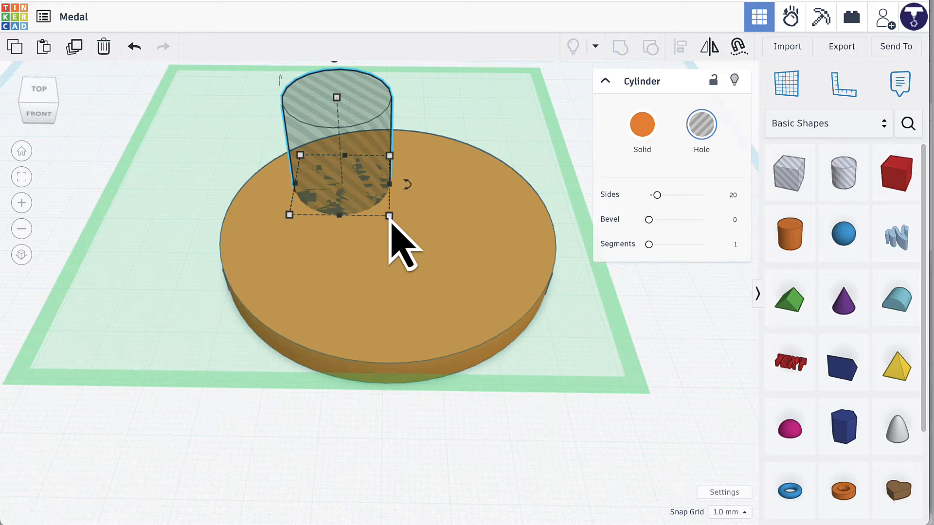
pyautogui.moveTo(390, 216)
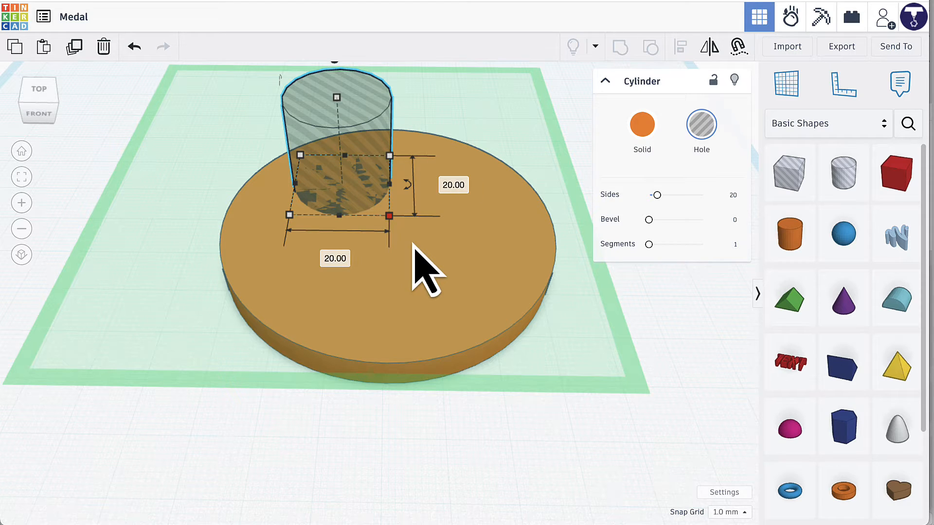
pyautogui.click(455, 186)
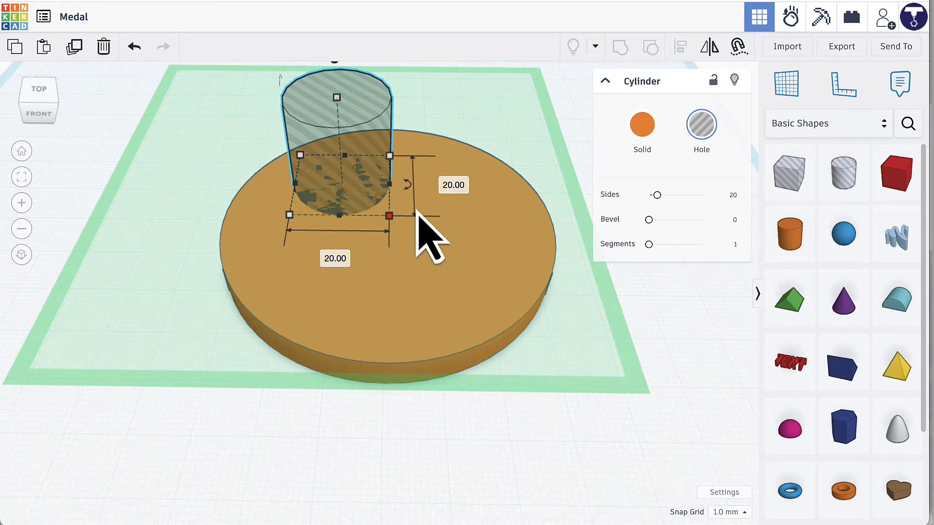
pyautogui.click(449, 184)
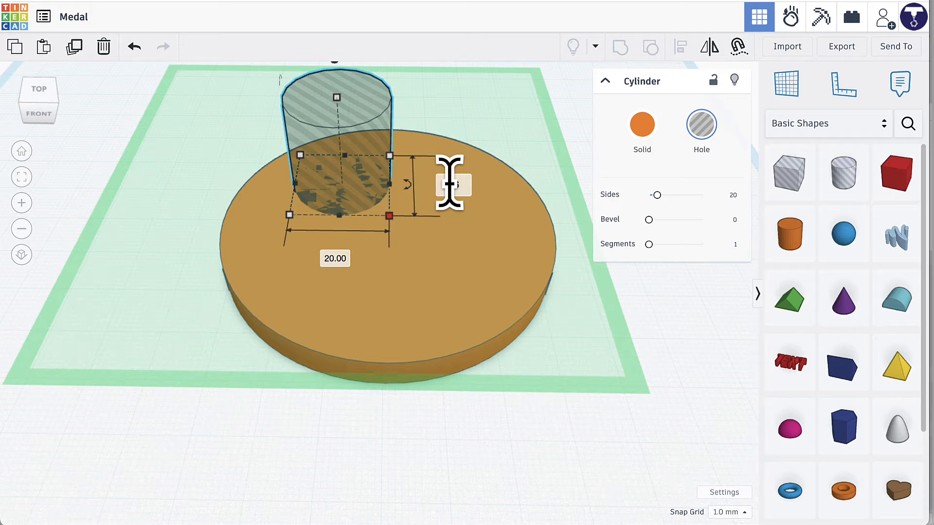
pyautogui.write('56')
pyautogui.press('Return')
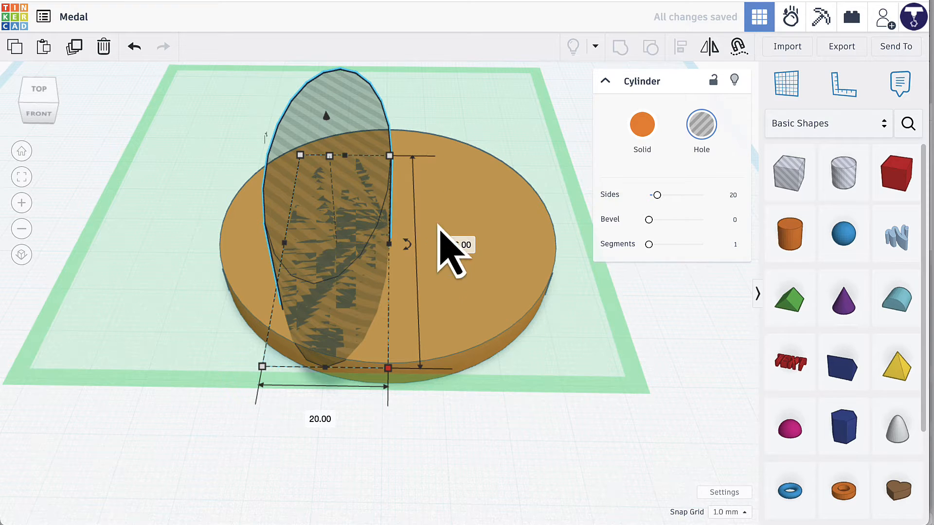
pyautogui.click(320, 419)
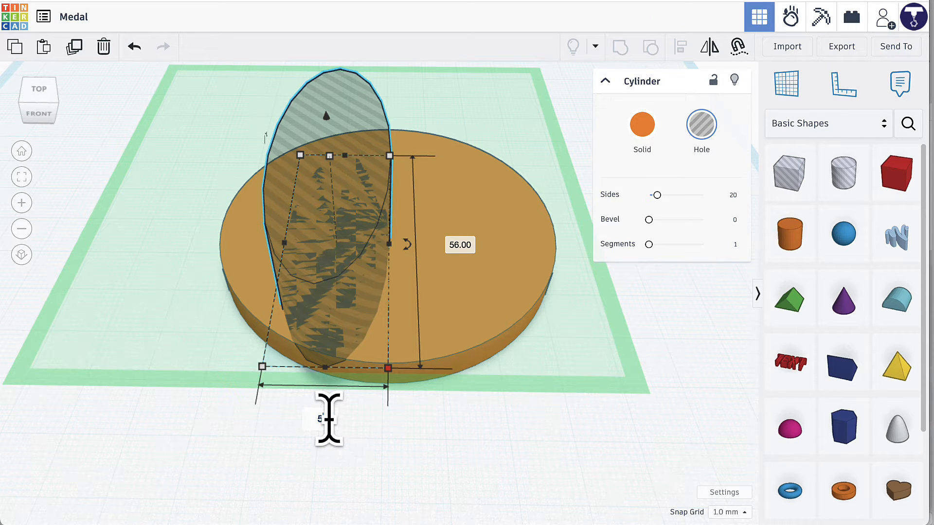
pyautogui.write('56')
pyautogui.press('Return')
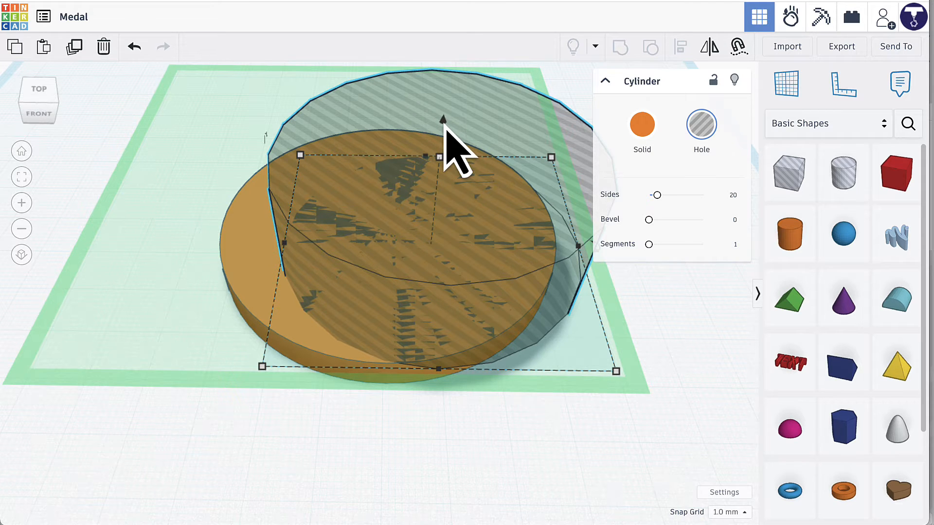
# Lower the hole cylinder 4 mm into the disc and set its number of sides to 64.
pyautogui.moveTo(444, 124); pyautogui.dragTo(442, 146)
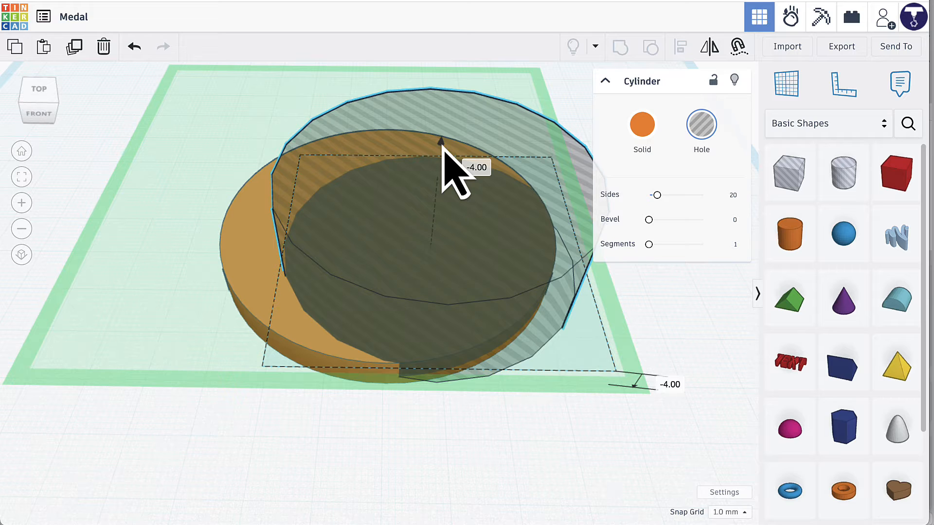
pyautogui.moveTo(442, 145); pyautogui.dragTo(443, 145)
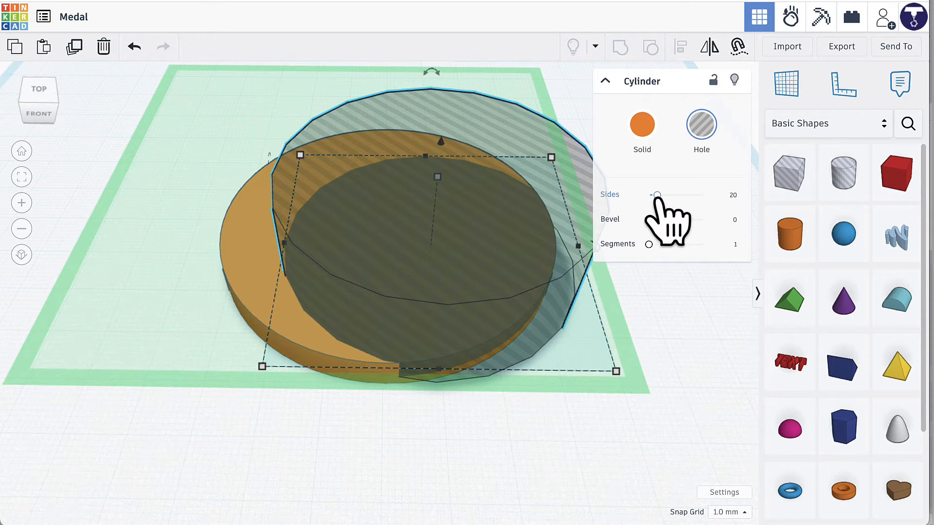
pyautogui.moveTo(658, 195); pyautogui.dragTo(704, 200)
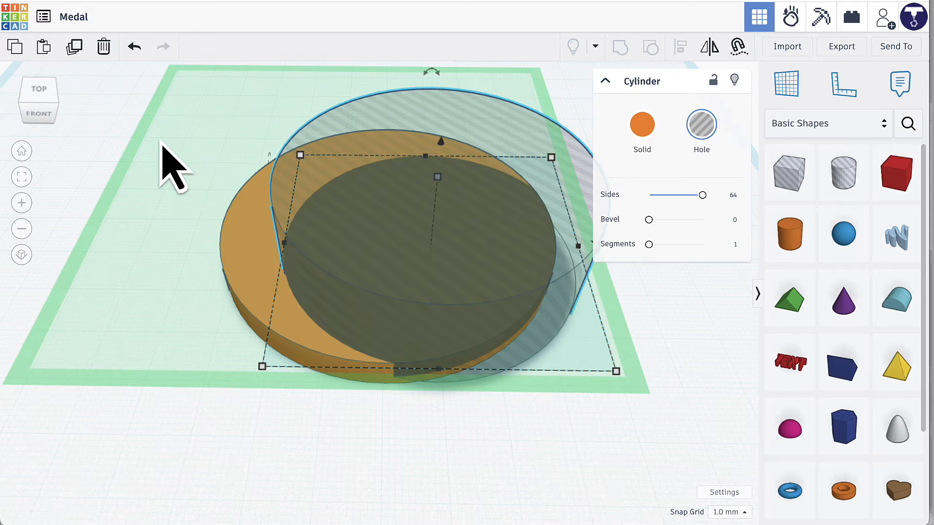
# Centre the hole cylinder on the disc in both horizontal directions and group the two shapes to cut the recess.
pyautogui.moveTo(160, 139); pyautogui.dragTo(370, 292)
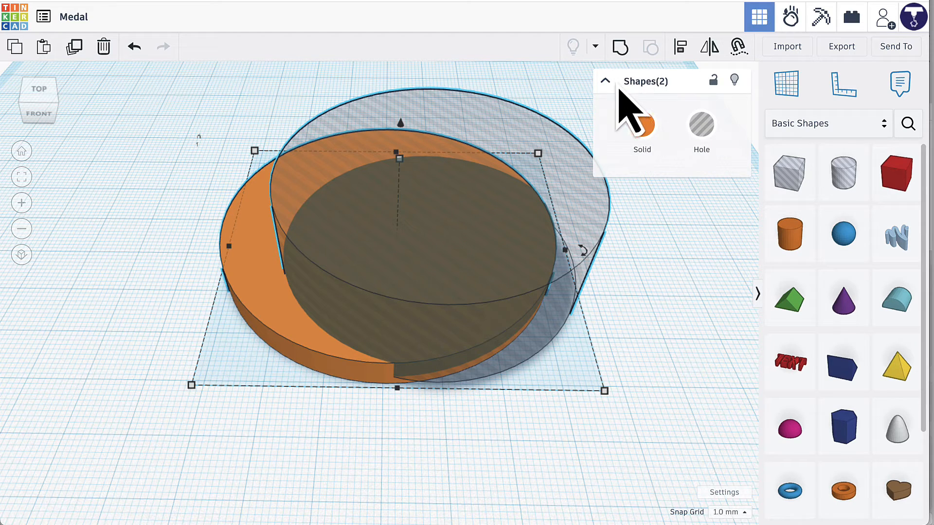
pyautogui.click(676, 52)
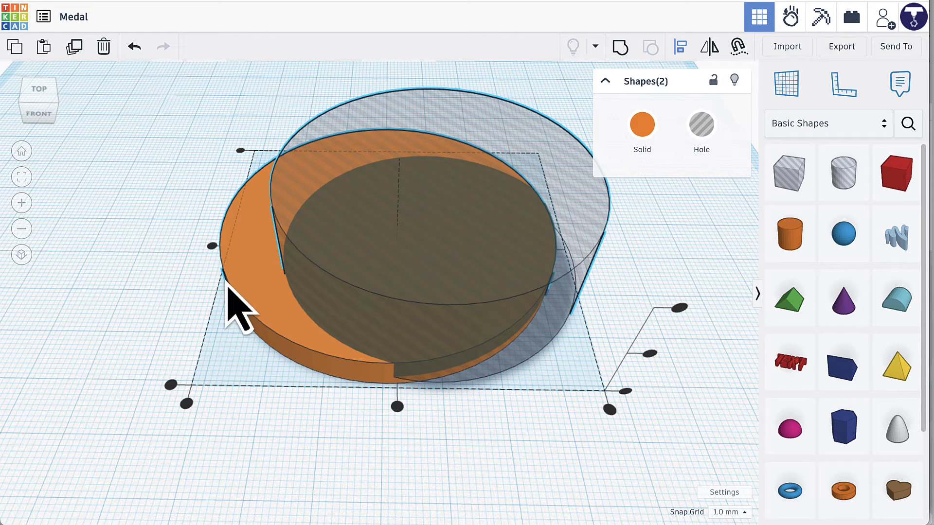
pyautogui.click(212, 247)
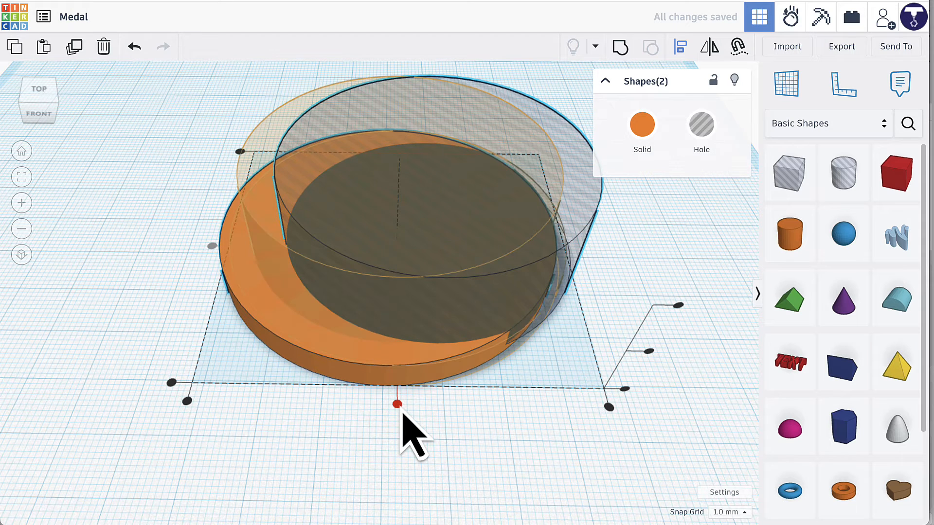
pyautogui.click(398, 405)
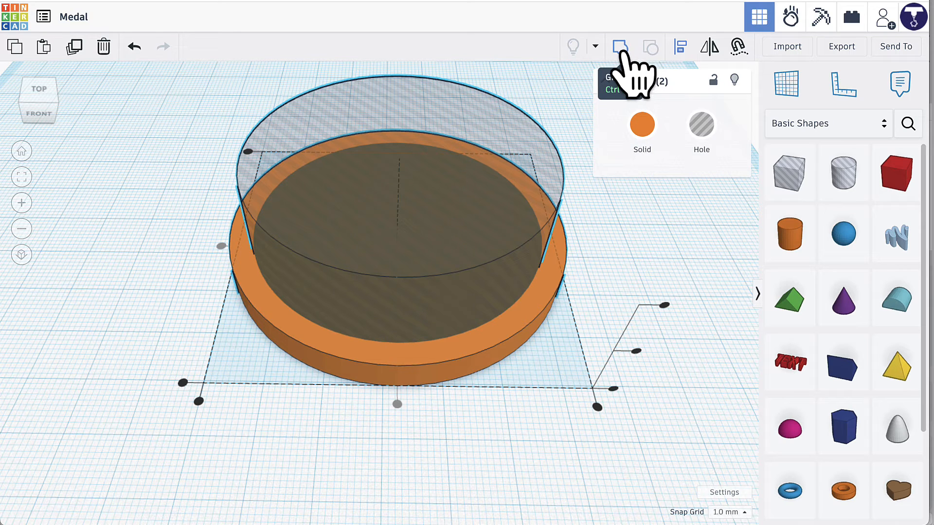
pyautogui.click(620, 49)
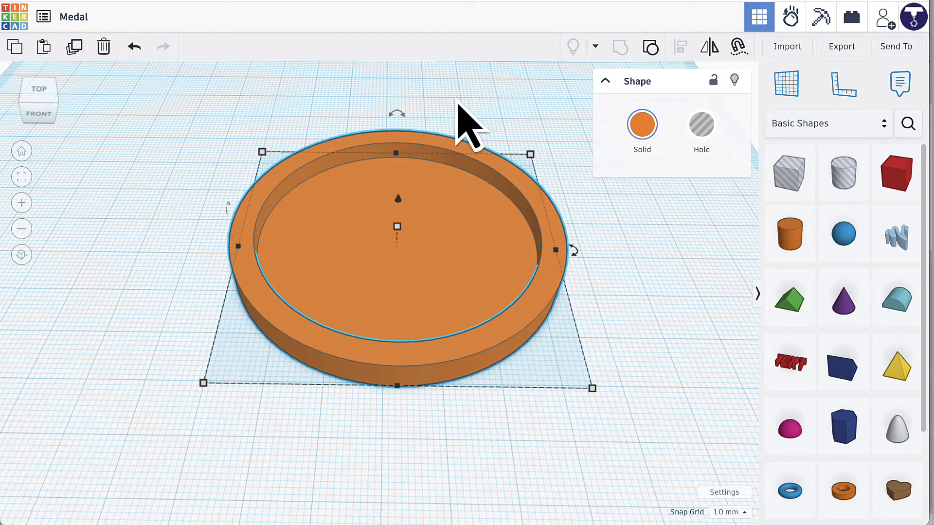
# Add a solid torus to the workplane beside the recessed disc.
pyautogui.moveTo(459, 117); pyautogui.dragTo(458, 169, button='right')
pyautogui.scroll(-4, 457, 168)
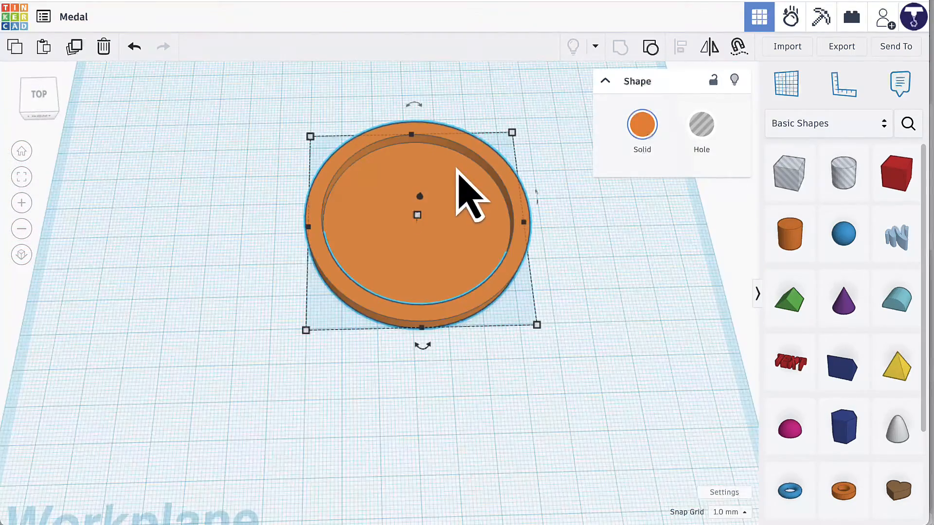
pyautogui.moveTo(577, 263); pyautogui.dragTo(580, 277, button='right')
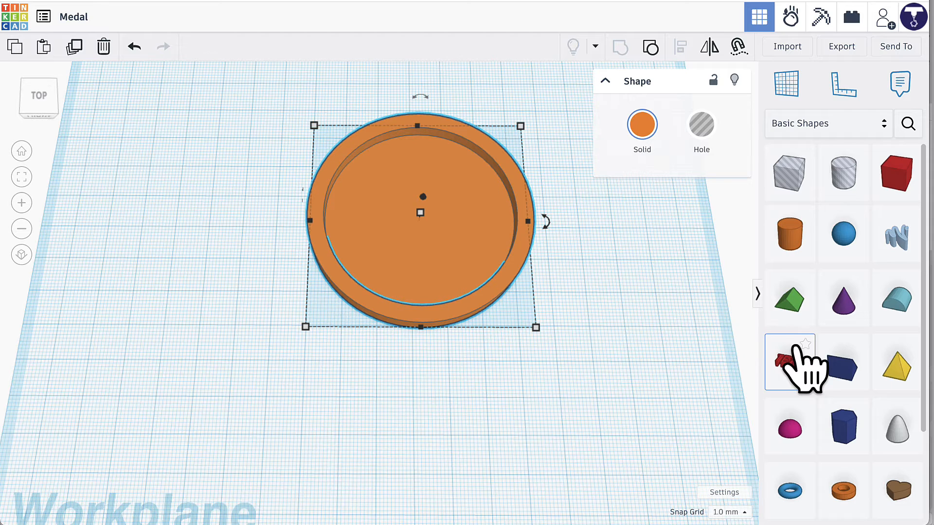
pyautogui.scroll(-1, 797, 436)
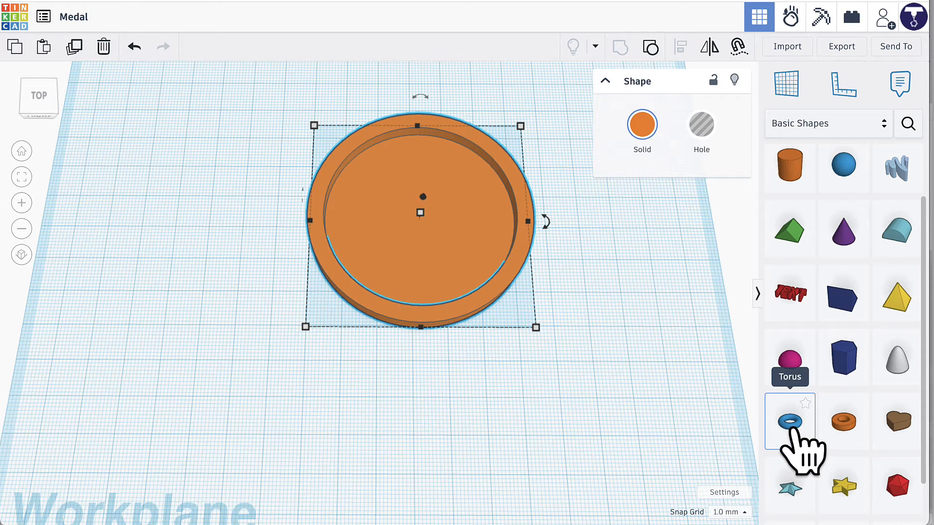
pyautogui.click(792, 431)
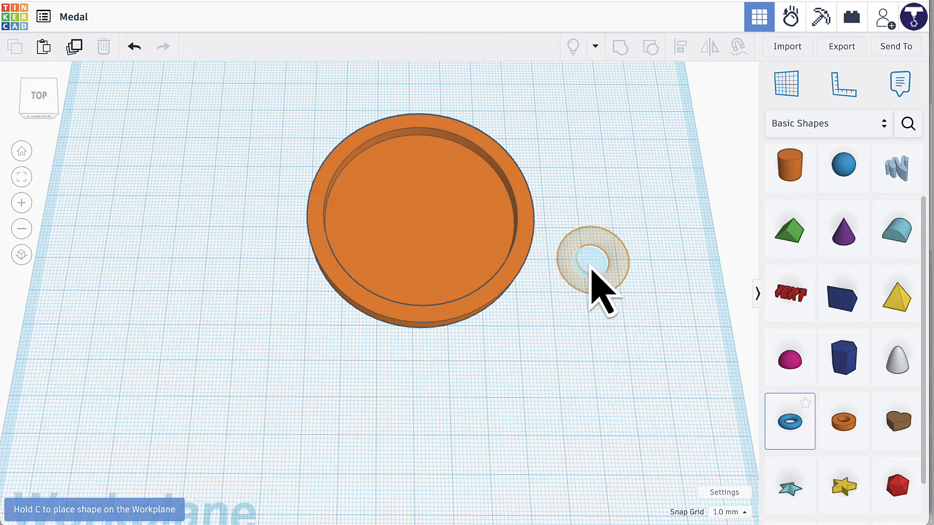
pyautogui.click(593, 267)
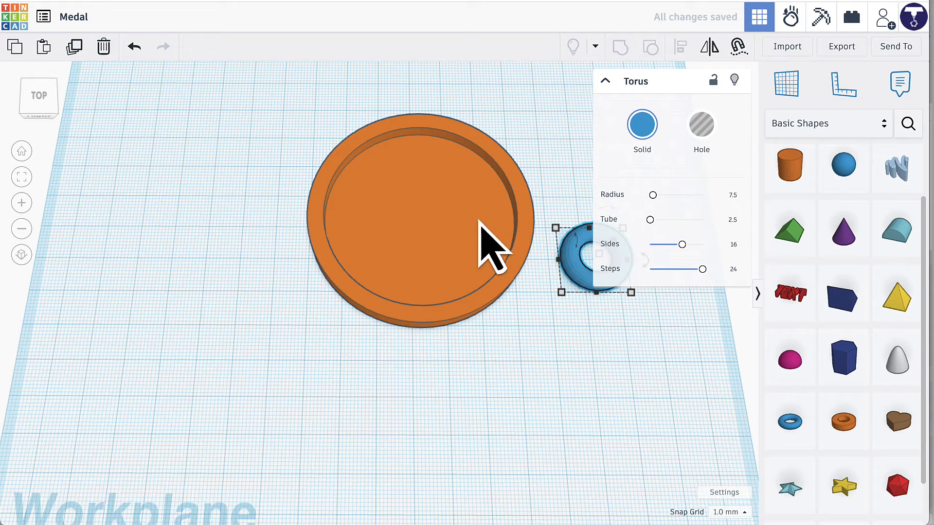
# Rotate the torus 90° so that it stands upright on its edge, with its narrow side facing the front.
pyautogui.moveTo(511, 334); pyautogui.dragTo(381, 334, button='middle')
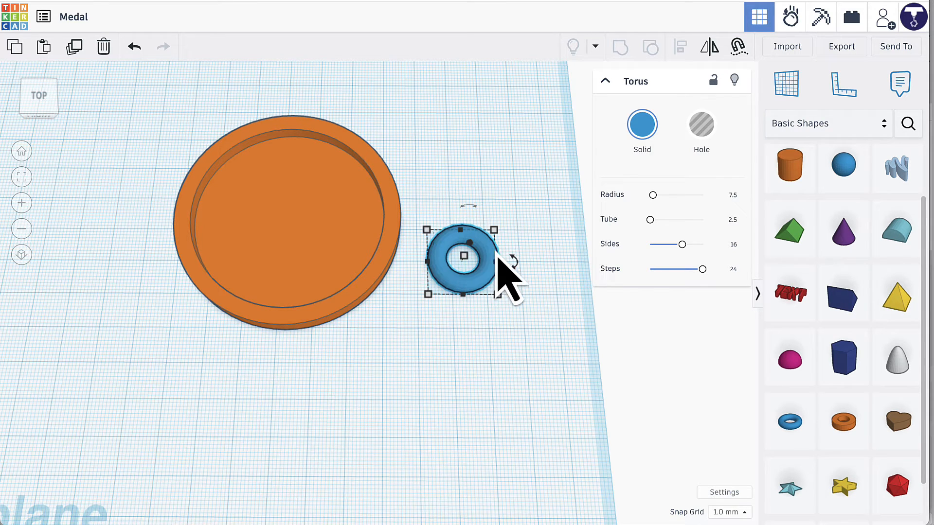
pyautogui.moveTo(463, 321); pyautogui.dragTo(467, 275, button='right')
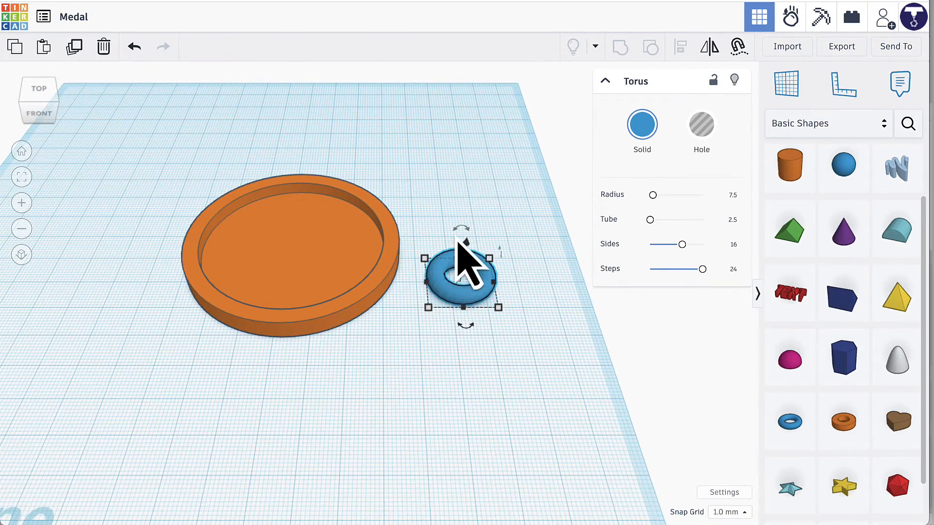
pyautogui.moveTo(457, 238)
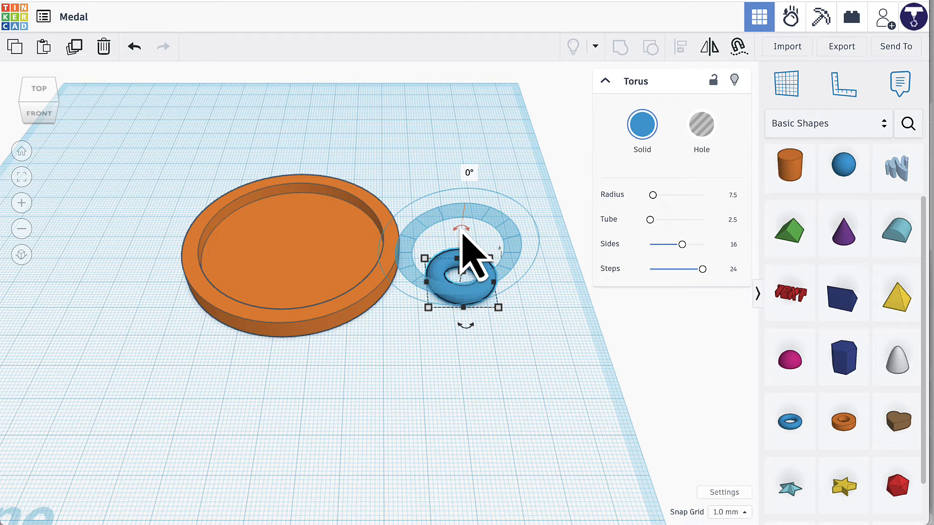
pyautogui.moveTo(463, 228); pyautogui.dragTo(462, 227)
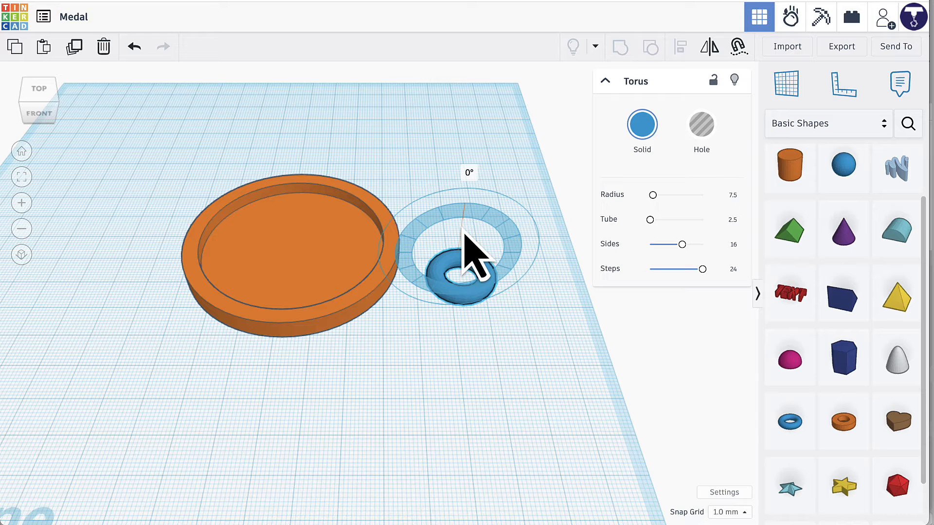
pyautogui.moveTo(463, 231); pyautogui.dragTo(422, 254)
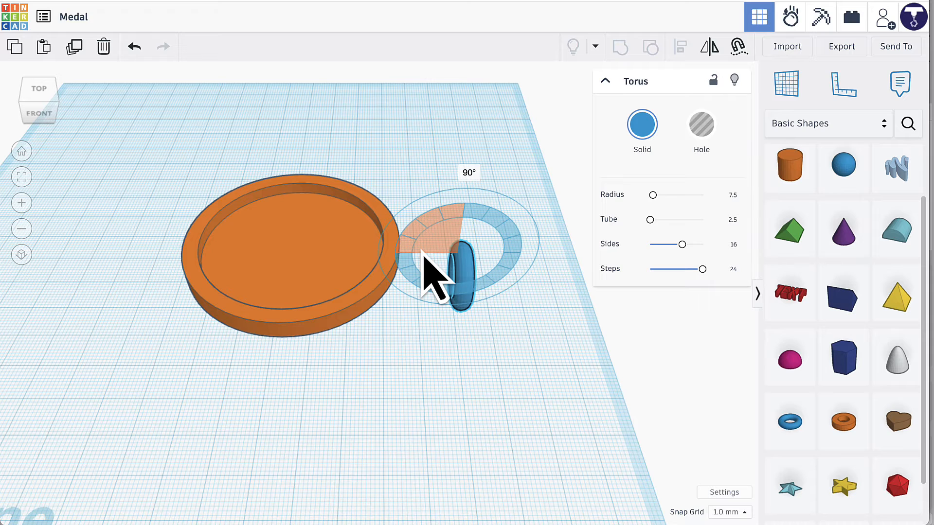
pyautogui.moveTo(422, 253); pyautogui.dragTo(422, 253)
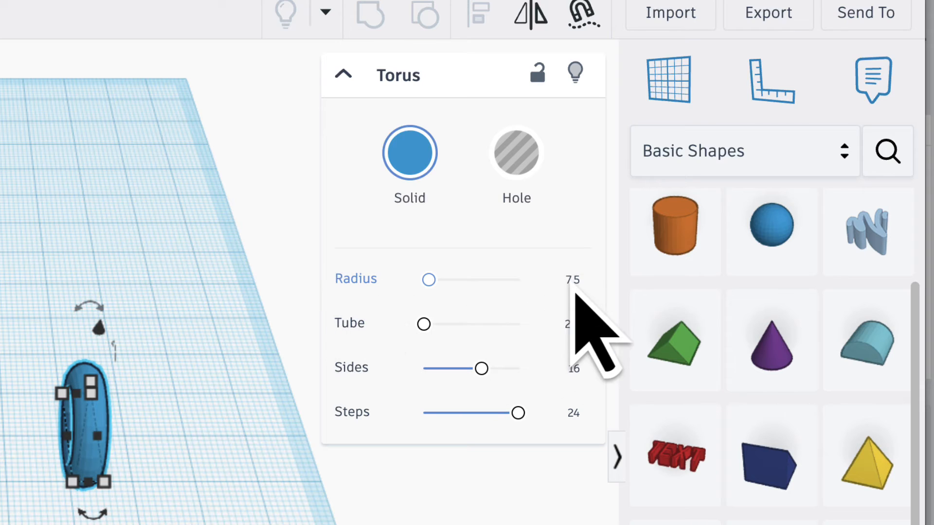
# Set the torus's radius to 3.5 and its tube to 1.25, and show its footprint dimensions.
pyautogui.click(573, 284)
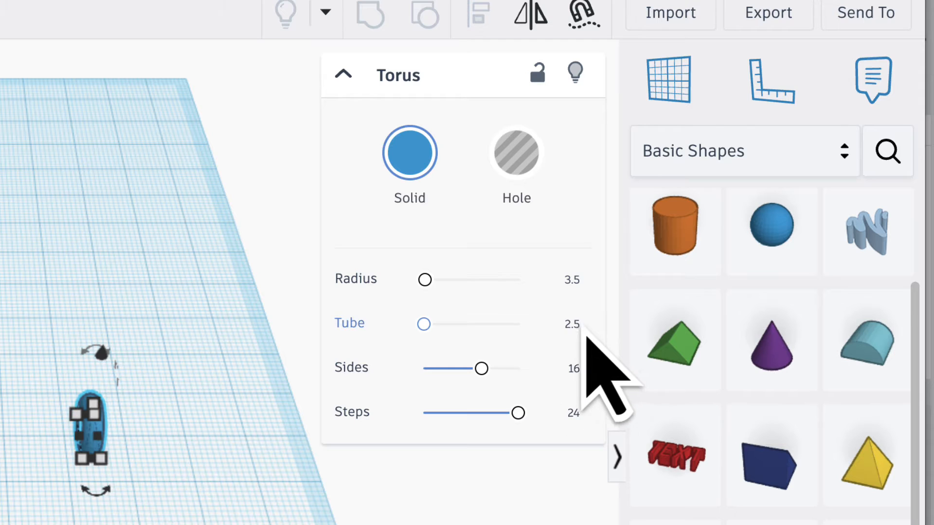
pyautogui.click(572, 324)
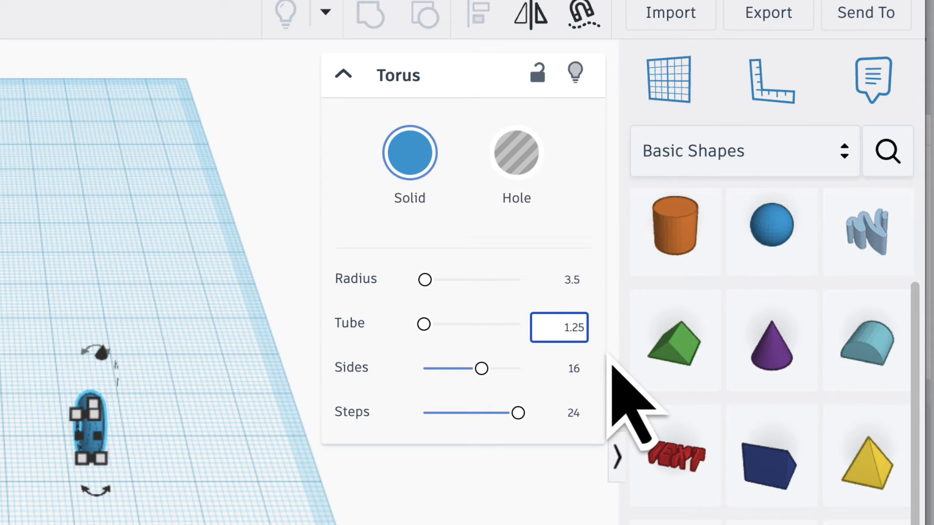
pyautogui.press('Return')
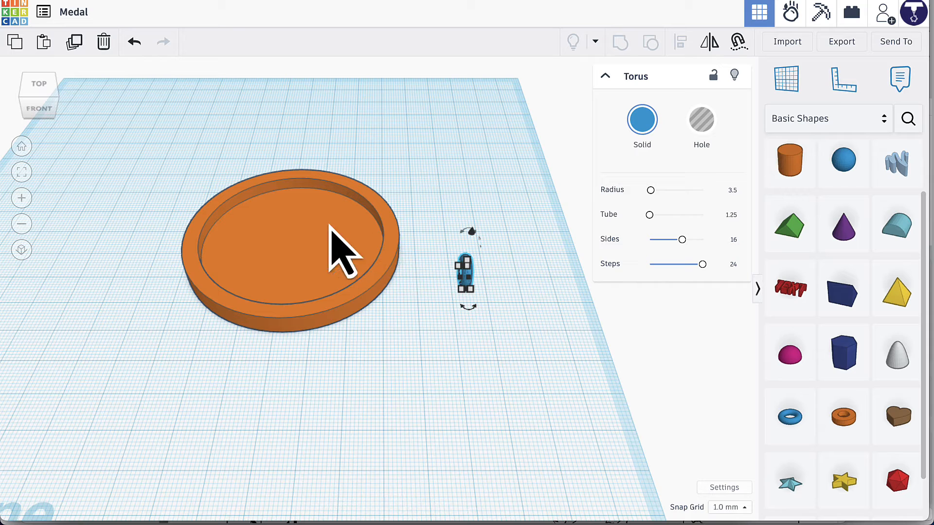
pyautogui.click(457, 265)
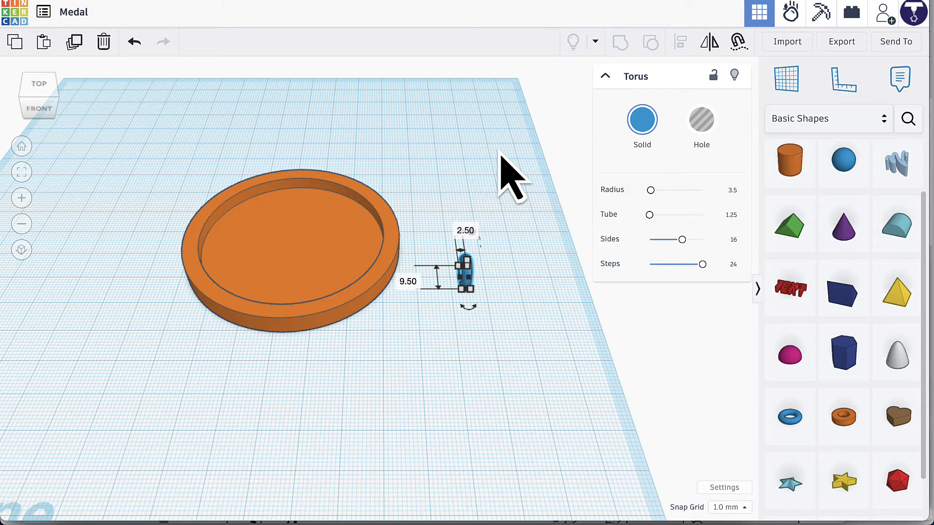
# Align the torus with the disc's back edge, centre it across the disc's width and align their undersides.
pyautogui.moveTo(499, 149); pyautogui.dragTo(294, 332)
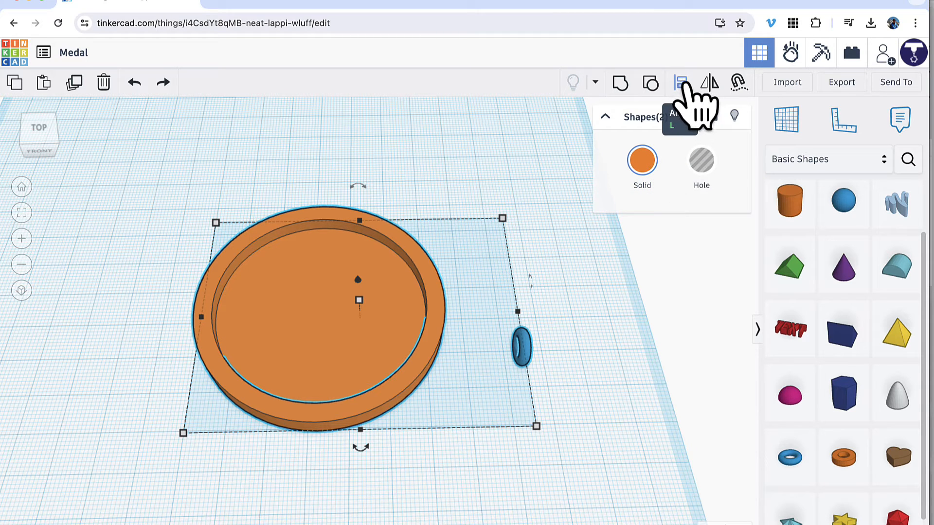
pyautogui.click(681, 83)
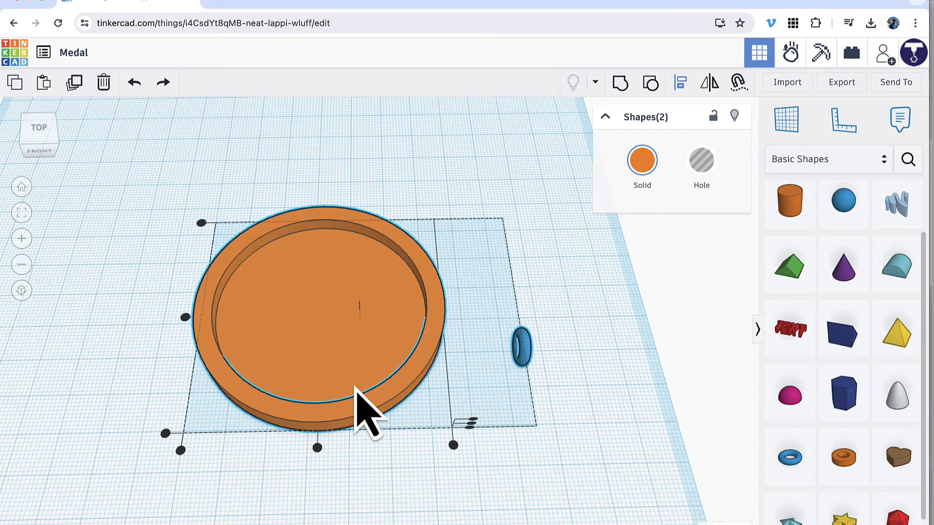
pyautogui.click(201, 223)
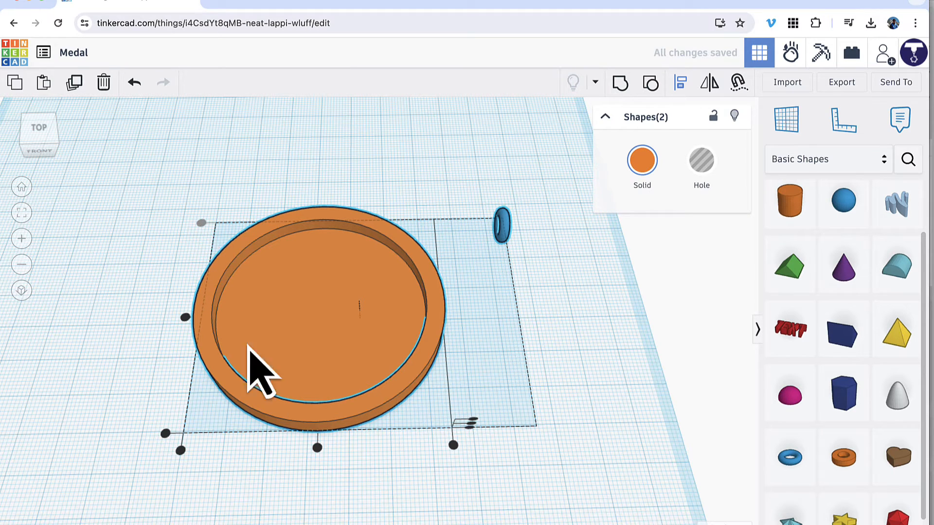
pyautogui.click(317, 448)
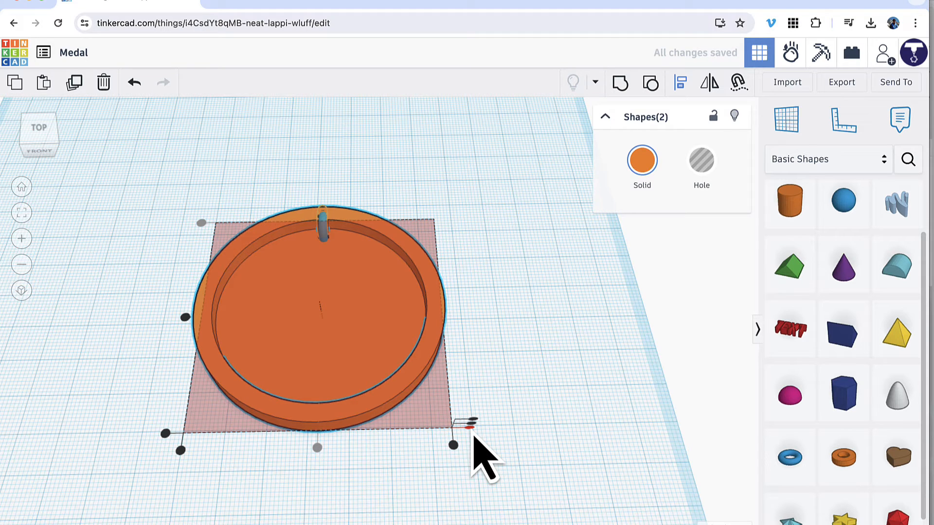
pyautogui.click(469, 427)
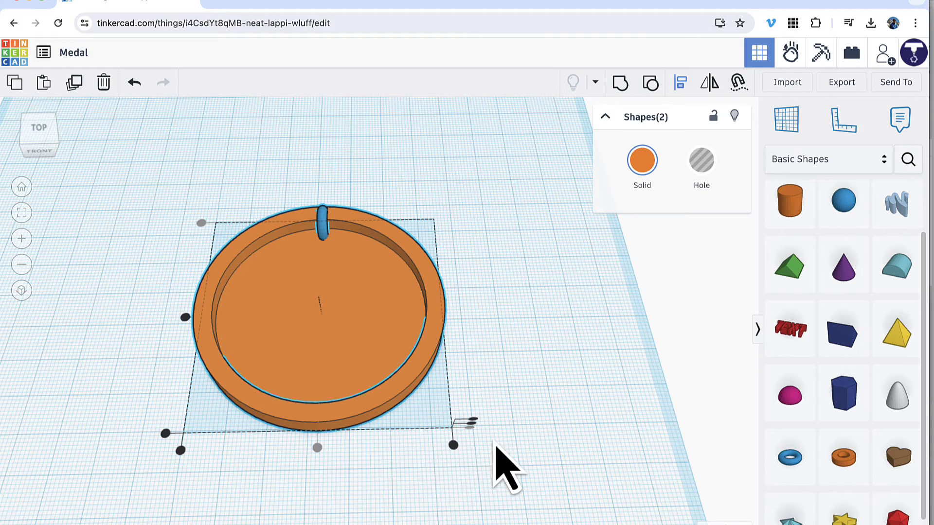
# Move only the torus backward so that it protrudes past the disc's rear rim as a hanging loop.
pyautogui.scroll(3, 499, 470)
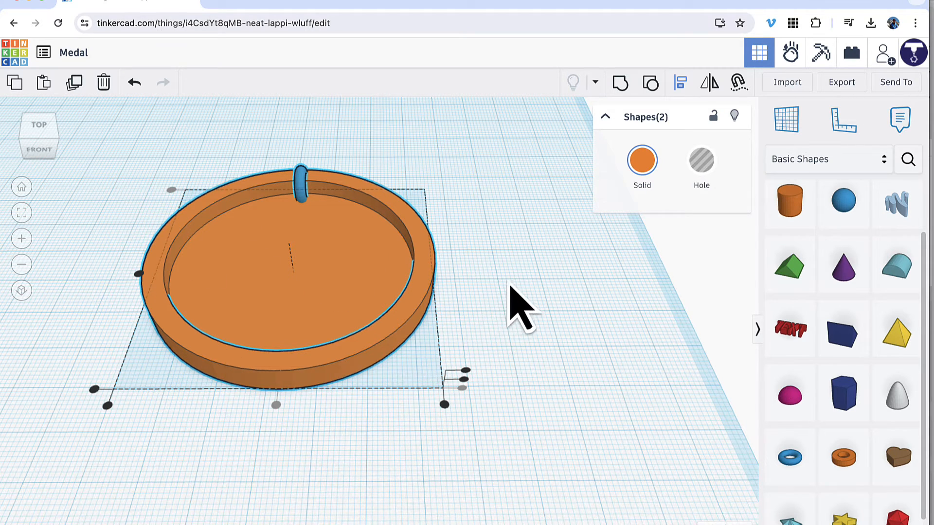
pyautogui.click(528, 297)
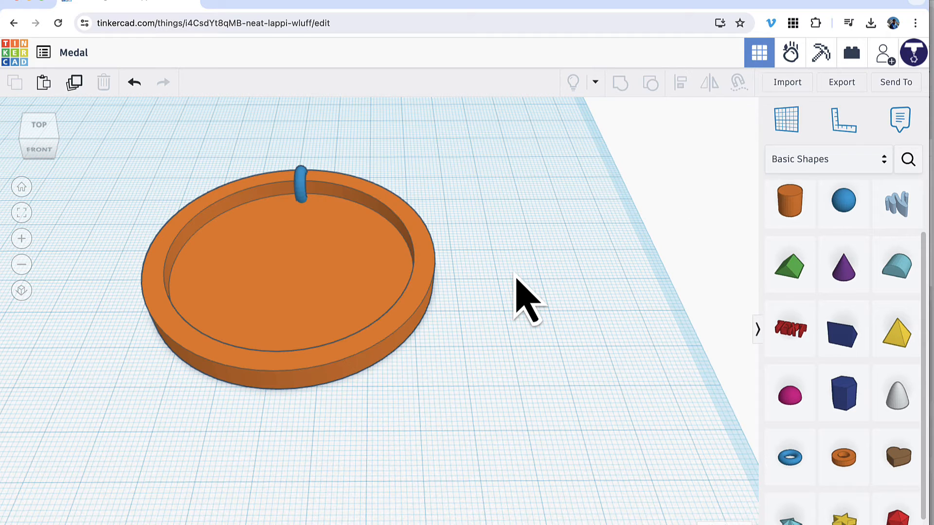
pyautogui.click(301, 191)
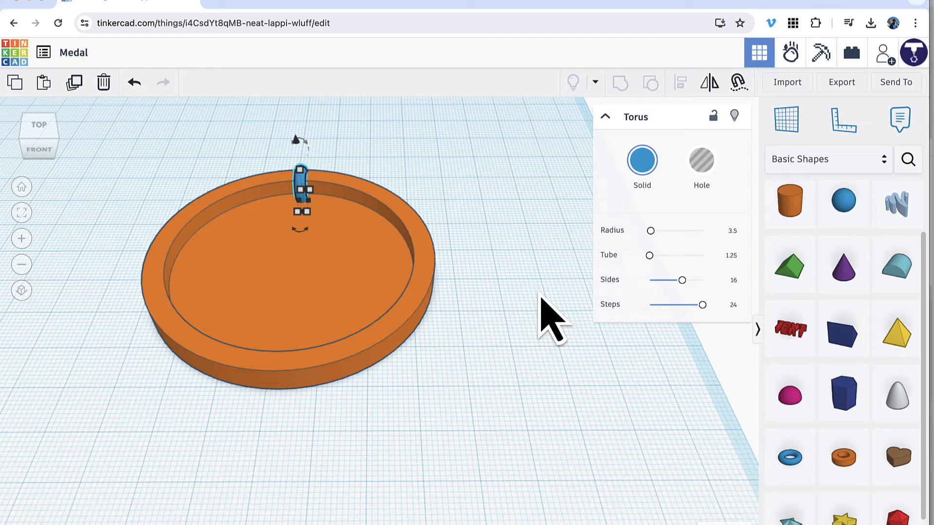
pyautogui.press('Up')
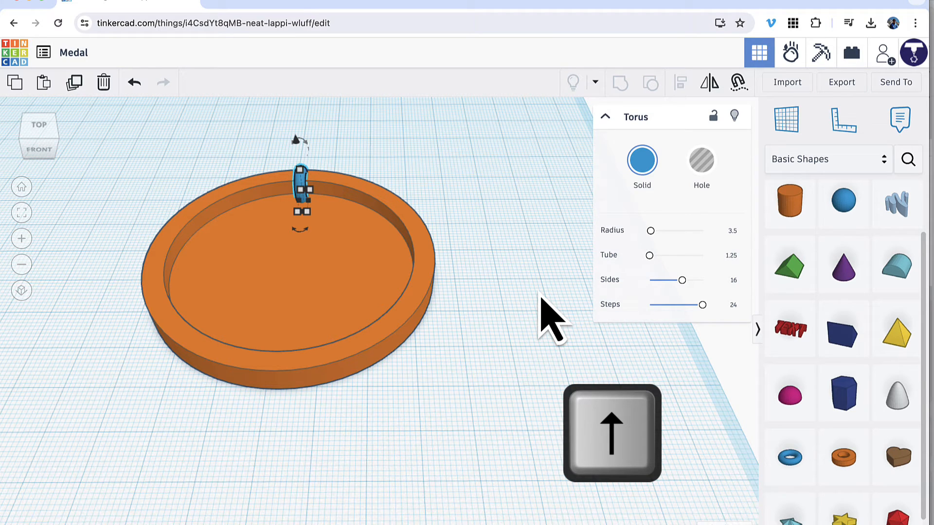
pyautogui.press('Up')
pyautogui.press('Up')
pyautogui.press('Up')
pyautogui.press('Up')
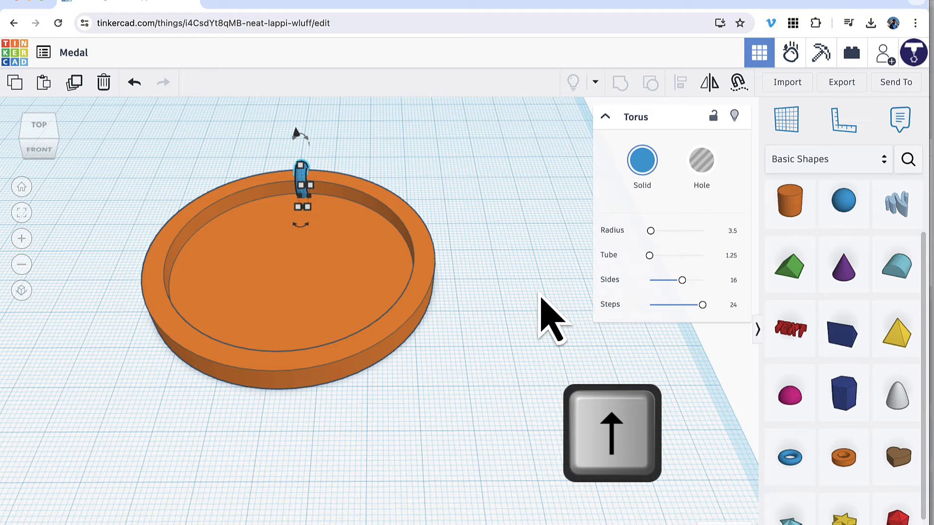
pyautogui.press('Up')
pyautogui.press('Up')
pyautogui.press('Up')
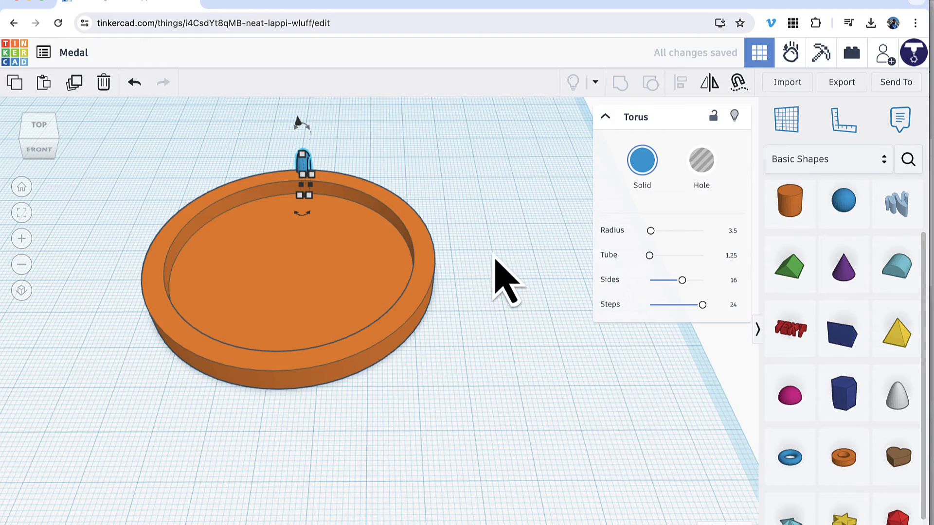
# Lower the torus loop 1 mm at the disc's rear rim.
pyautogui.moveTo(494, 258)
pyautogui.mouseDown(button='right')
pyautogui.moveTo(444, 265)
pyautogui.moveTo(290, 250)
pyautogui.moveTo(230, 219)
pyautogui.moveTo(240, 230)
pyautogui.moveTo(264, 218)
pyautogui.moveTo(388, 254)
pyautogui.moveTo(485, 255)
pyautogui.mouseUp(button='right')
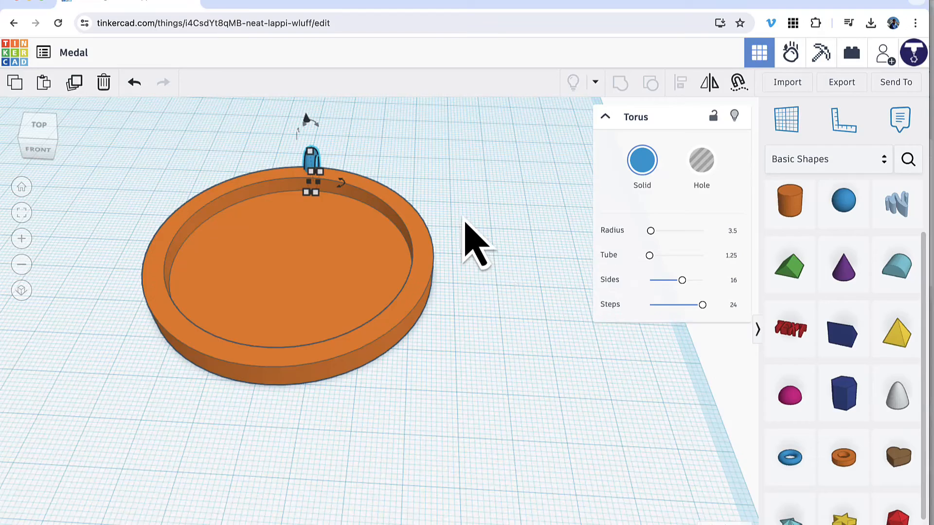
pyautogui.moveTo(350, 189); pyautogui.dragTo(457, 191, button='middle')
pyautogui.moveTo(457, 191); pyautogui.dragTo(469, 203, button='right')
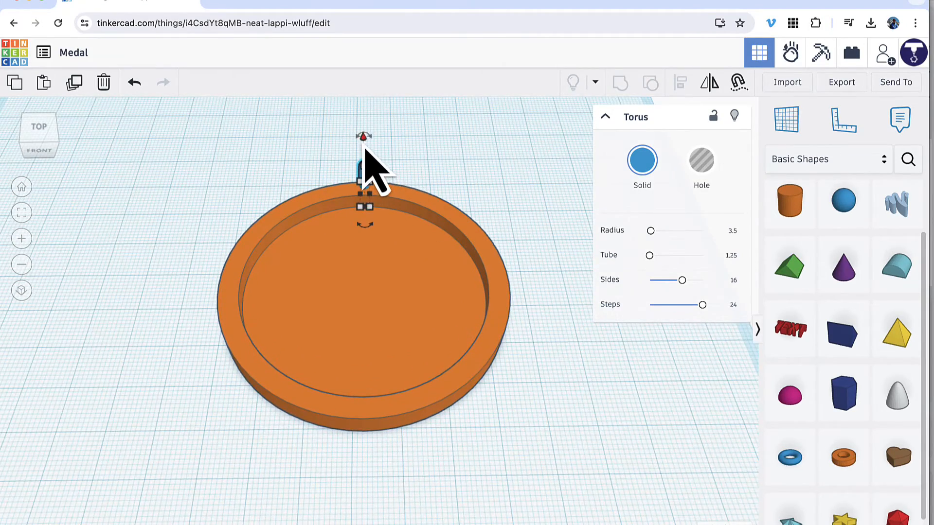
pyautogui.scroll(3, 365, 146)
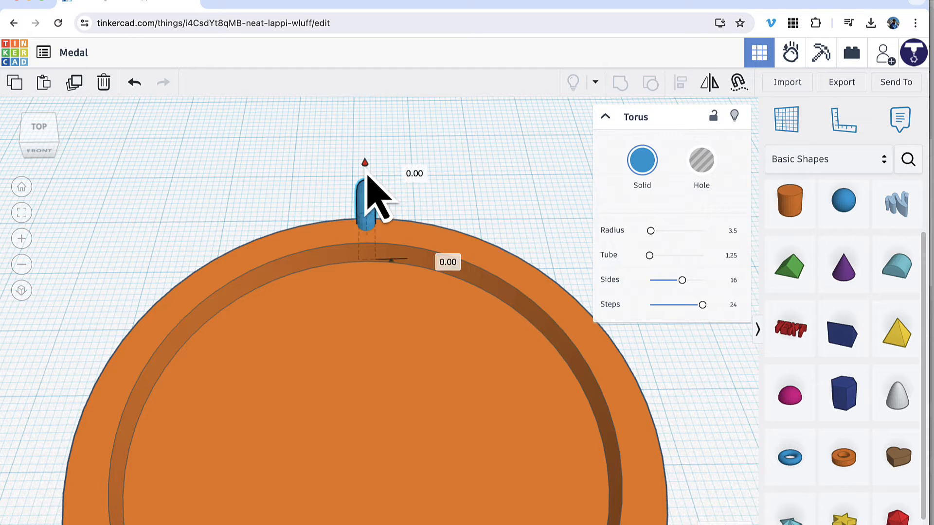
pyautogui.moveTo(367, 176); pyautogui.dragTo(366, 179)
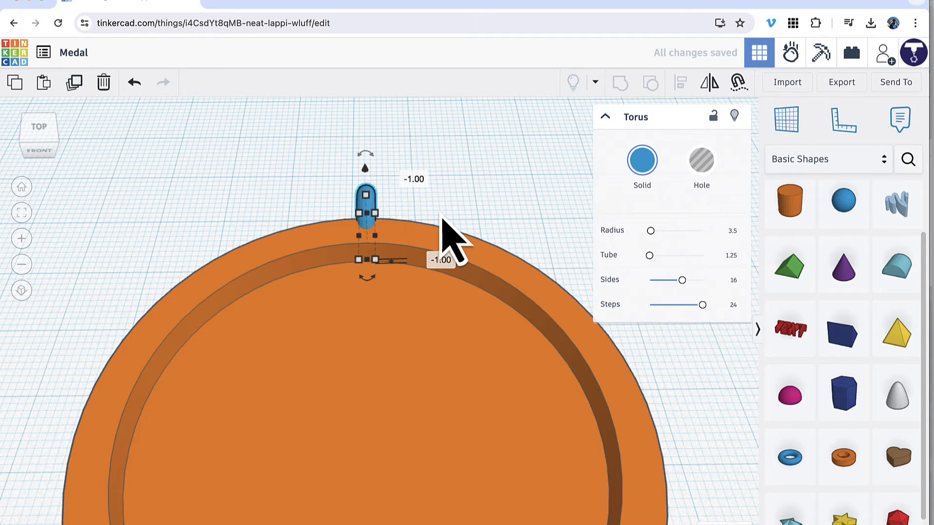
# Place a hole box against the disc's underside, stretch it to about 37 mm long and widen it around the torus loop.
pyautogui.moveTo(442, 219); pyautogui.dragTo(404, 100, button='right')
pyautogui.moveTo(494, 264); pyautogui.dragTo(501, 346, button='right')
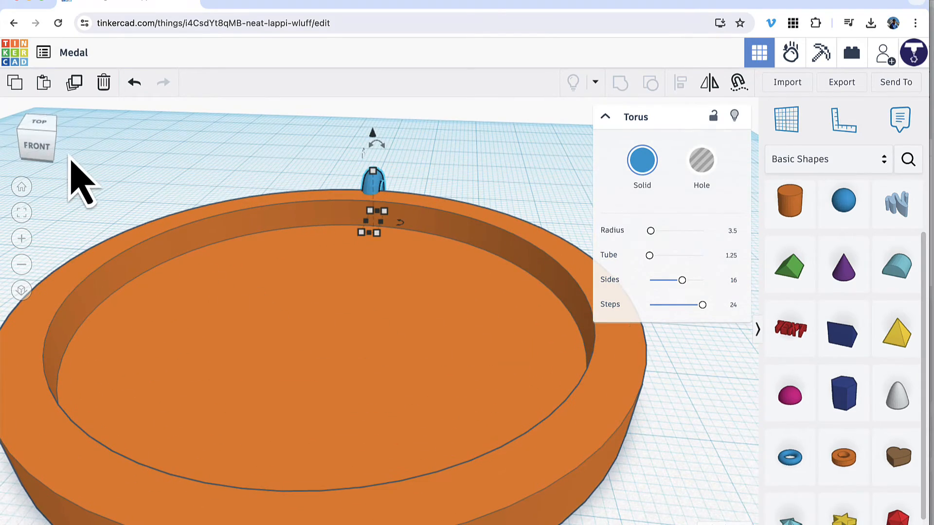
pyautogui.click(43, 158)
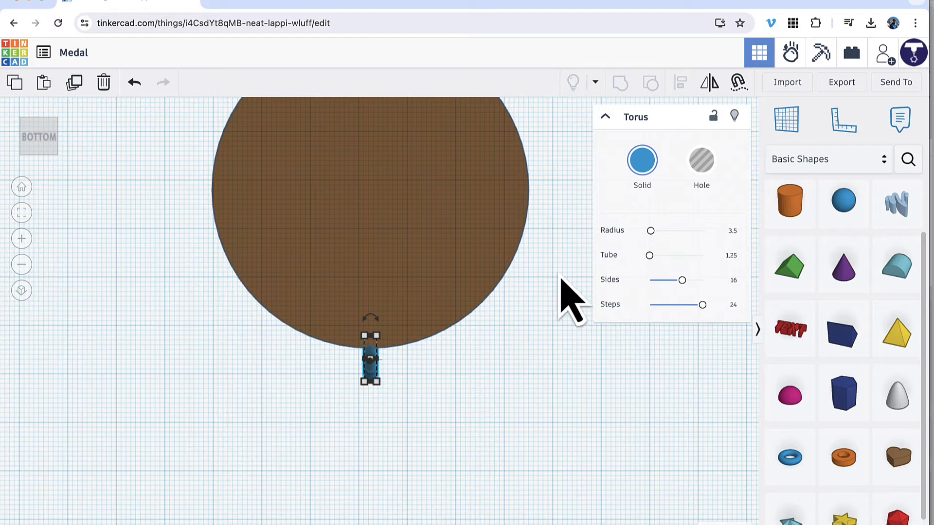
pyautogui.scroll(2, 829, 263)
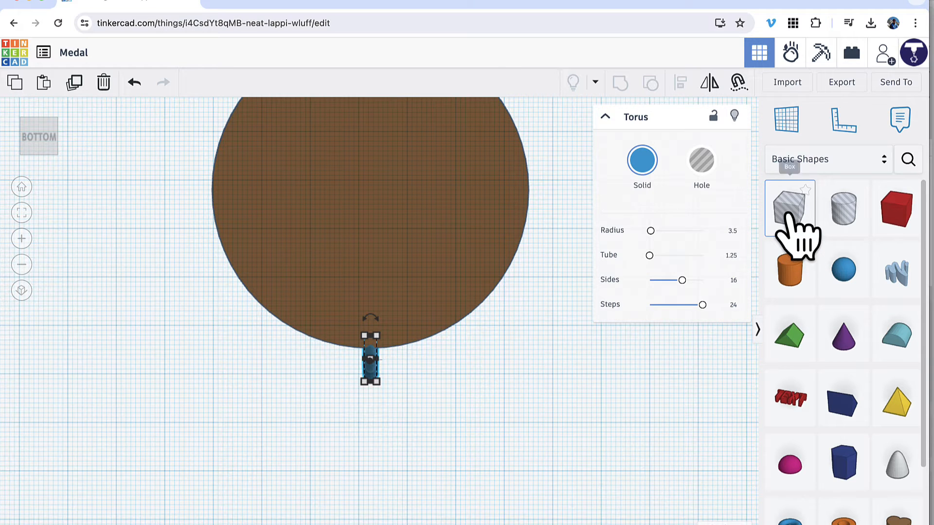
pyautogui.moveTo(789, 217); pyautogui.dragTo(360, 292)
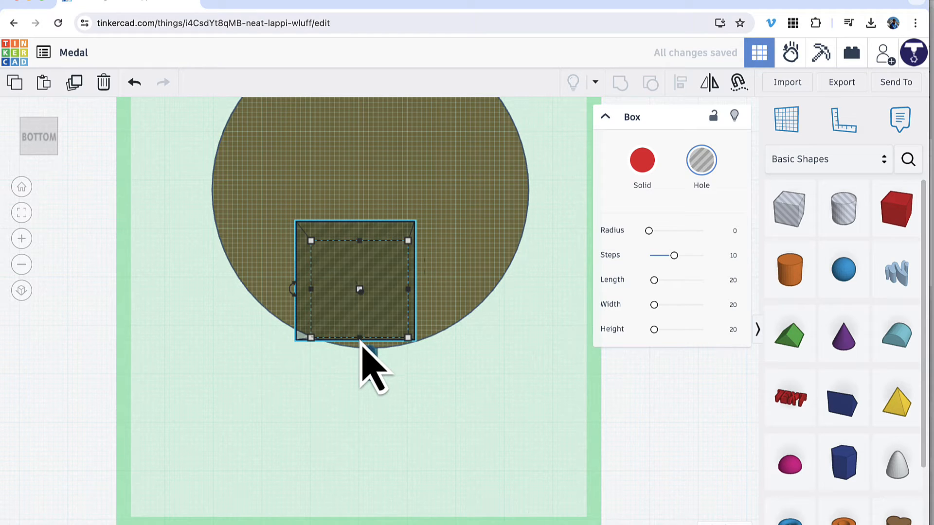
pyautogui.moveTo(360, 338); pyautogui.dragTo(360, 422)
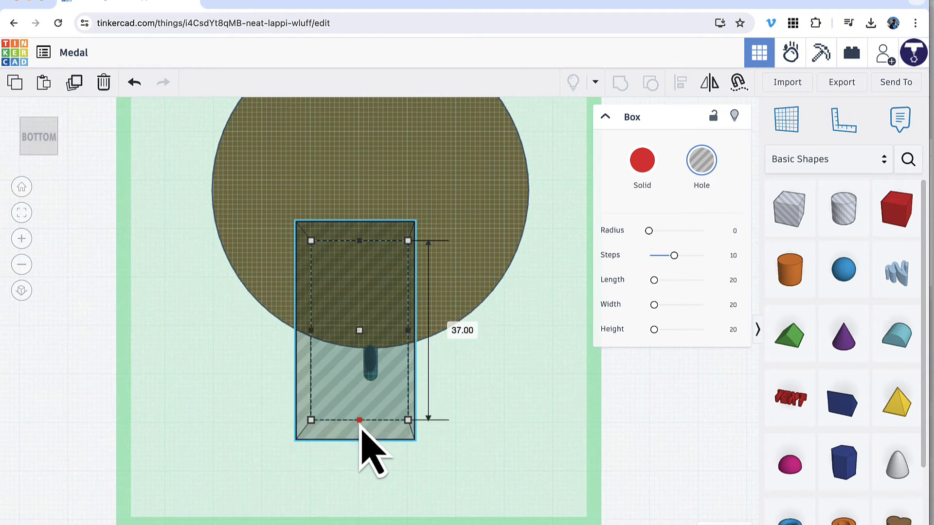
pyautogui.moveTo(412, 336); pyautogui.dragTo(492, 338)
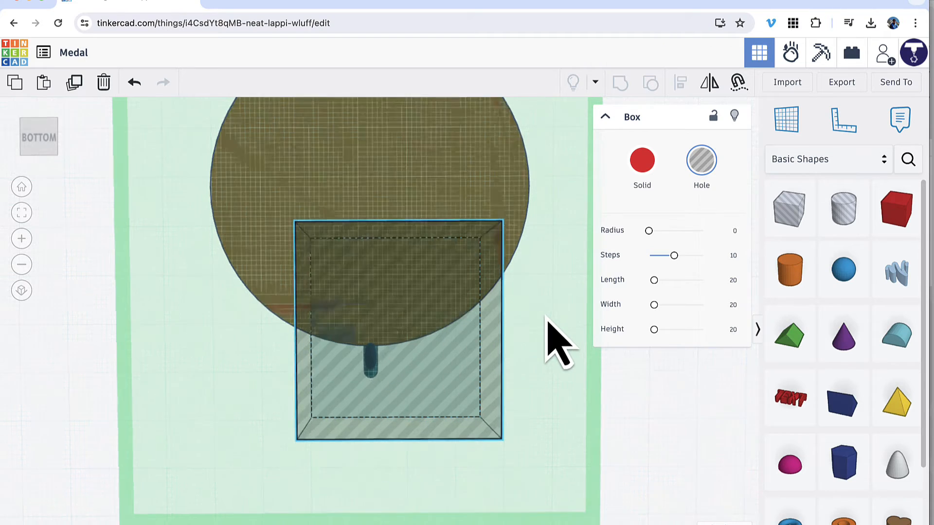
# Group the disc, torus loop and hole box to trim the loop flush with the disc's underside.
pyautogui.moveTo(552, 333); pyautogui.dragTo(424, 314, button='right')
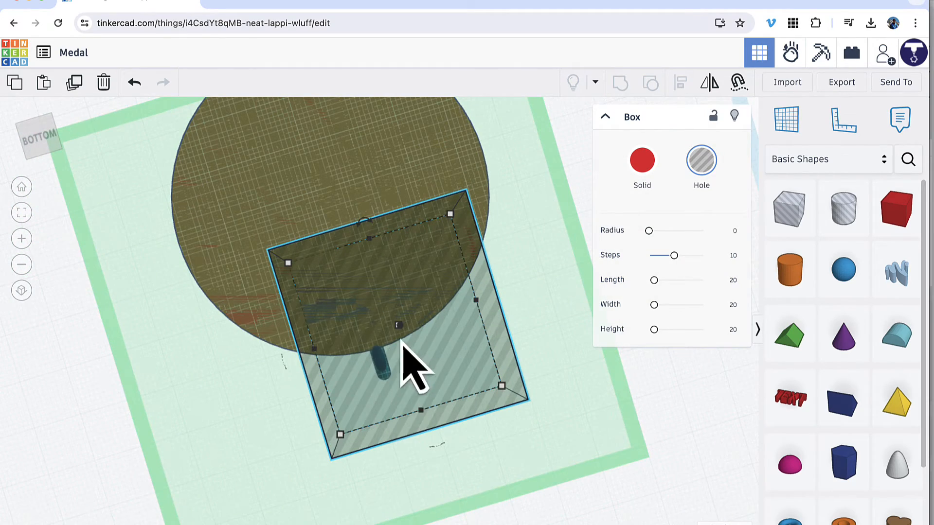
pyautogui.moveTo(229, 340)
pyautogui.mouseDown(button='right')
pyautogui.moveTo(224, 417)
pyautogui.moveTo(242, 330)
pyautogui.mouseUp(button='right')
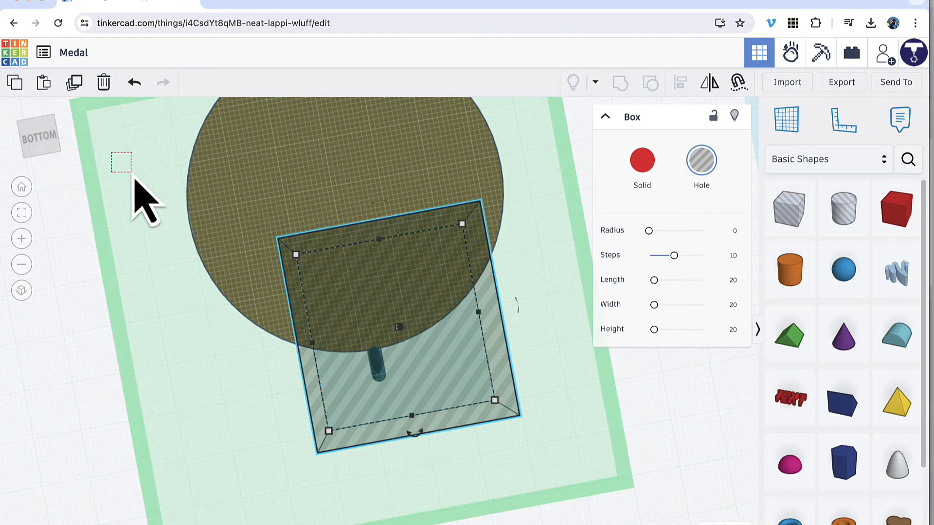
pyautogui.moveTo(135, 179); pyautogui.dragTo(552, 450)
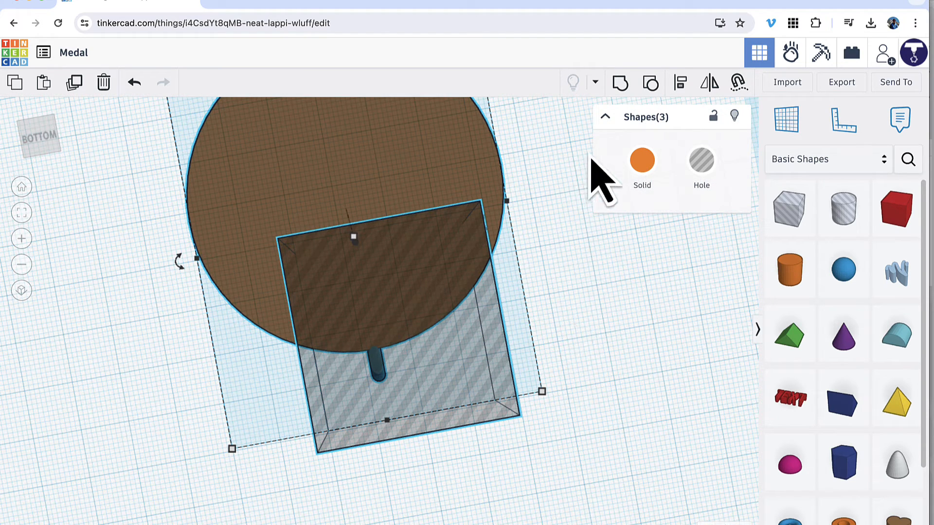
pyautogui.click(621, 85)
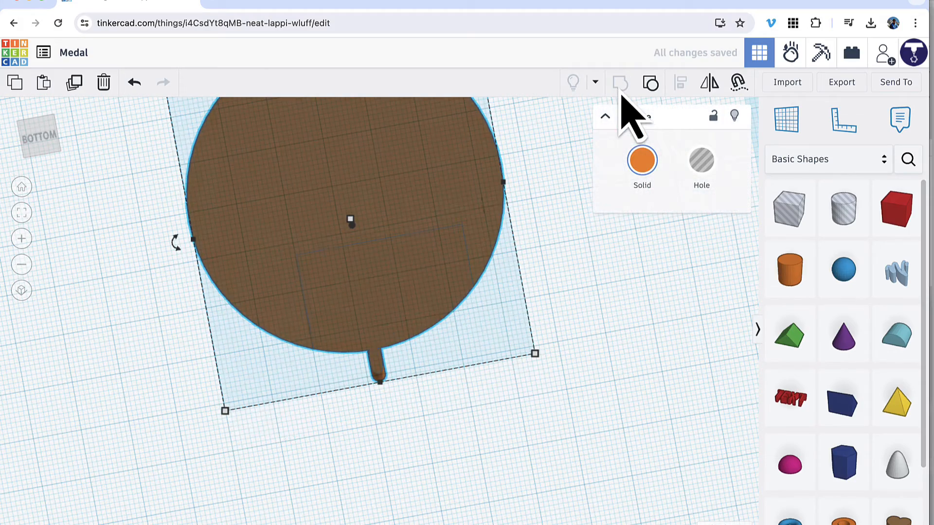
pyautogui.moveTo(539, 136); pyautogui.dragTo(375, 276, button='right')
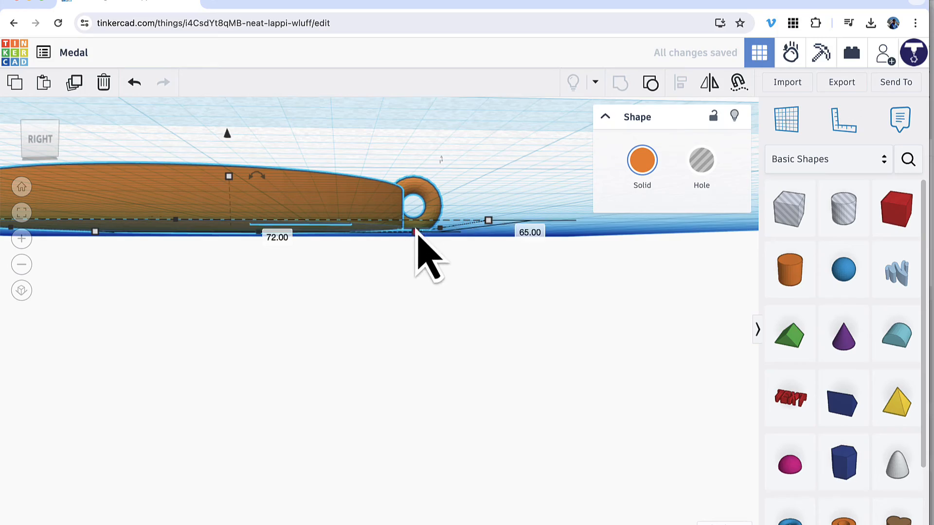
# Find the community shape "Useful gear" by searching for "gear" and place it on the floor of the medal's recess.
pyautogui.moveTo(318, 142); pyautogui.dragTo(506, 239, button='right')
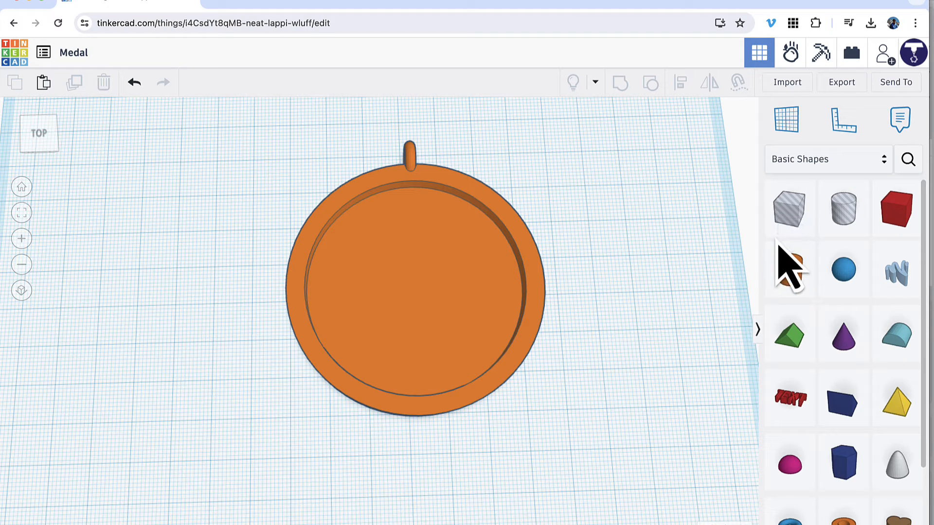
pyautogui.click(908, 160)
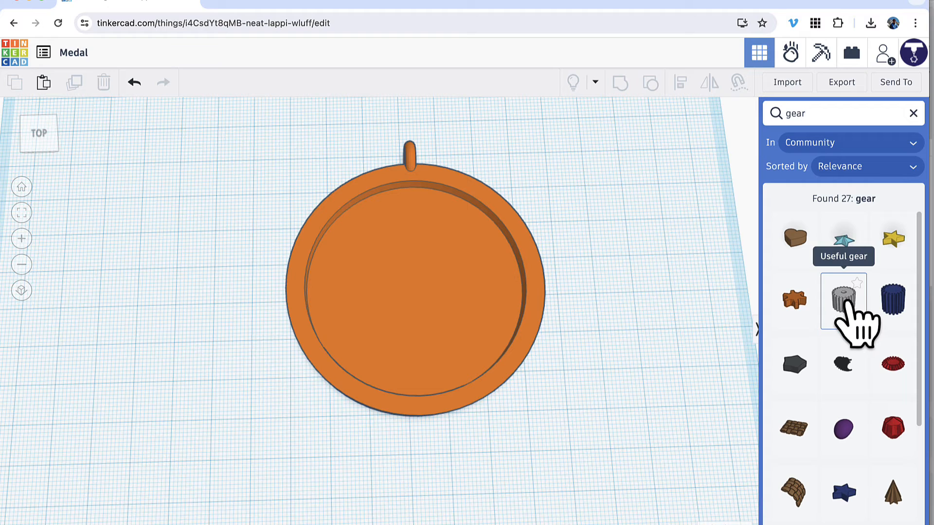
pyautogui.moveTo(846, 300); pyautogui.dragTo(384, 257)
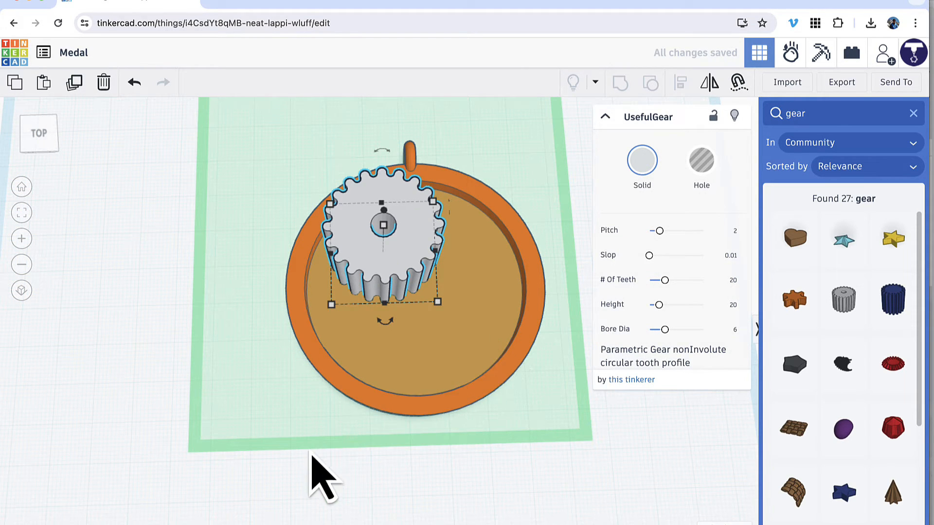
# Set the gear's height to 2 mm.
pyautogui.moveTo(311, 454); pyautogui.dragTo(302, 427, button='right')
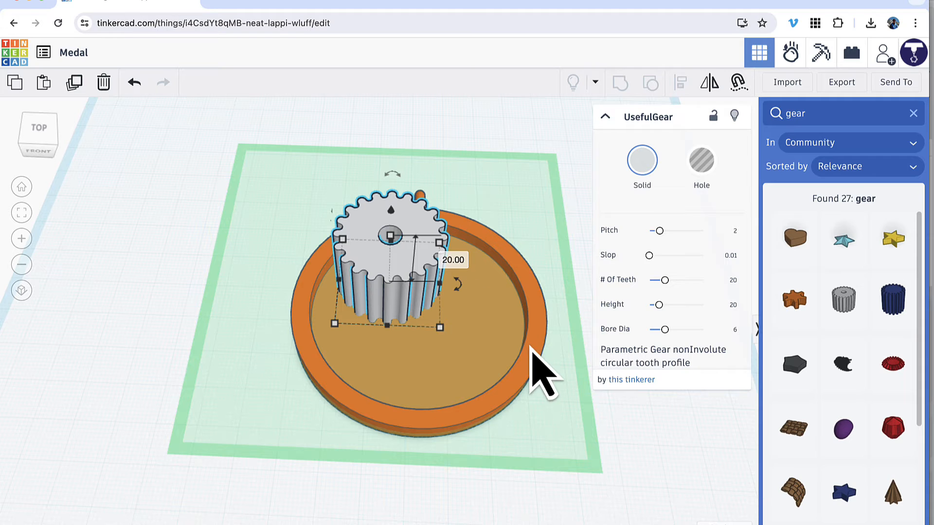
pyautogui.click(454, 259)
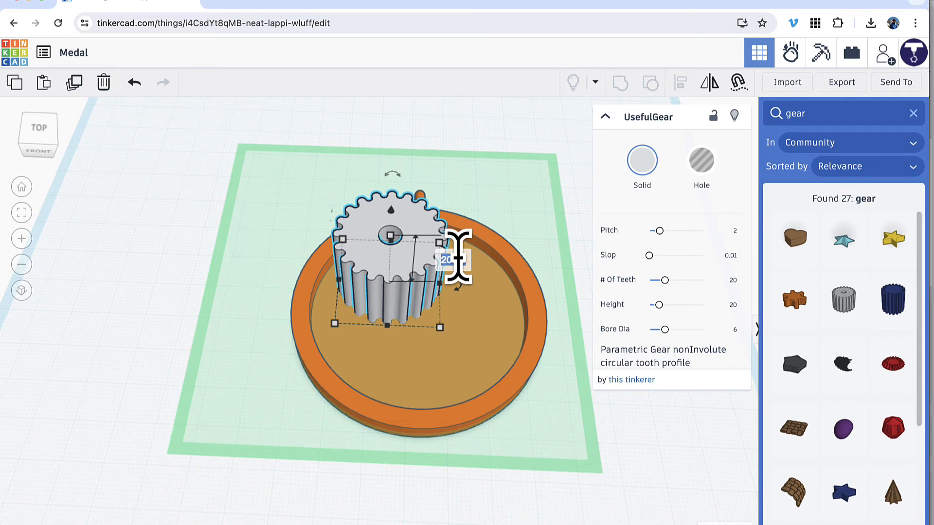
pyautogui.write('2')
pyautogui.press('Return')
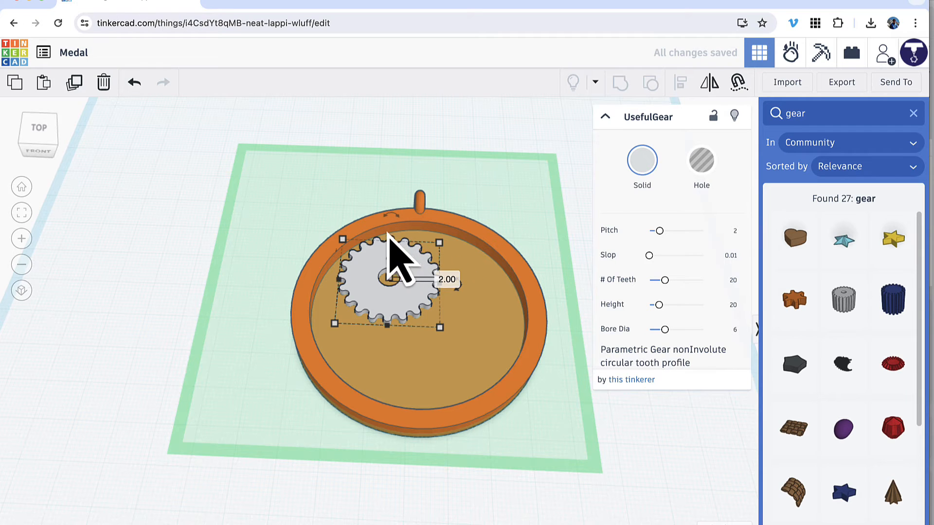
# Enlarge the gear proportionally from its front corner so that it nearly fills the recess.
pyautogui.moveTo(351, 202); pyautogui.dragTo(353, 211, button='right')
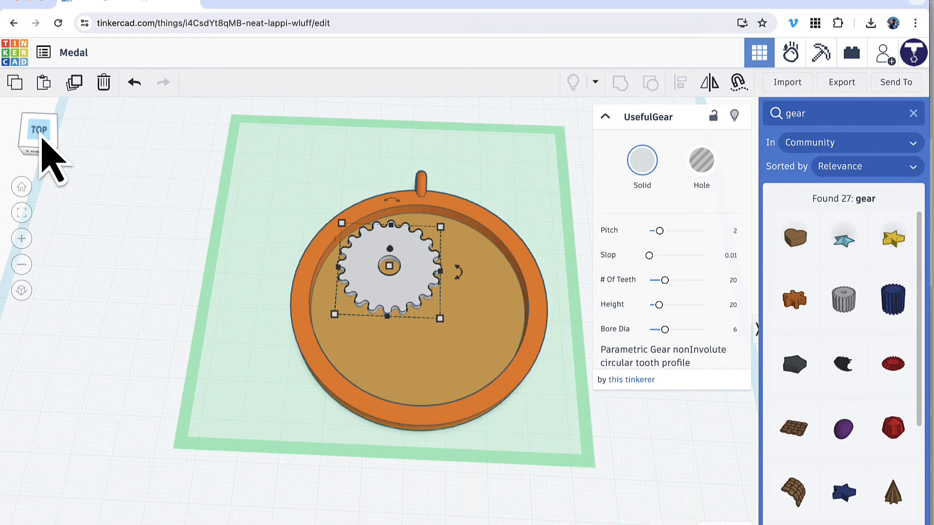
pyautogui.click(42, 138)
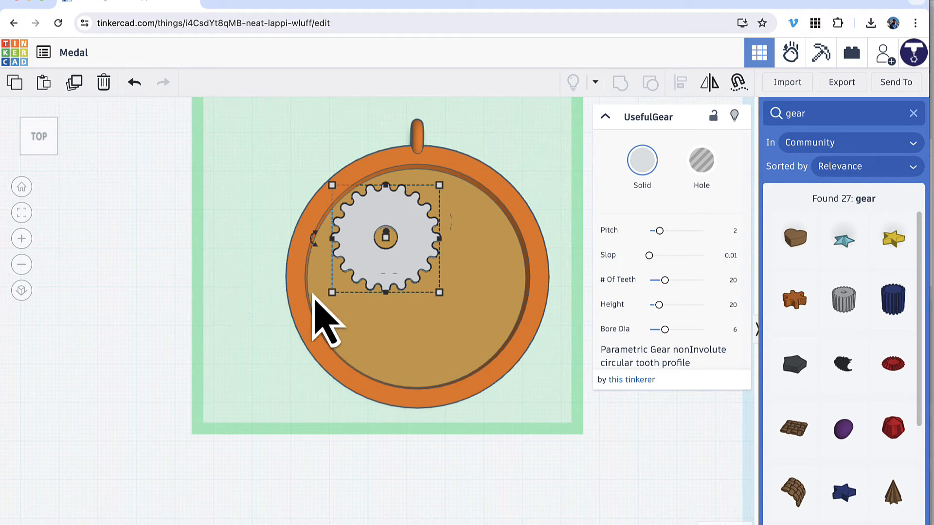
pyautogui.press('shift')
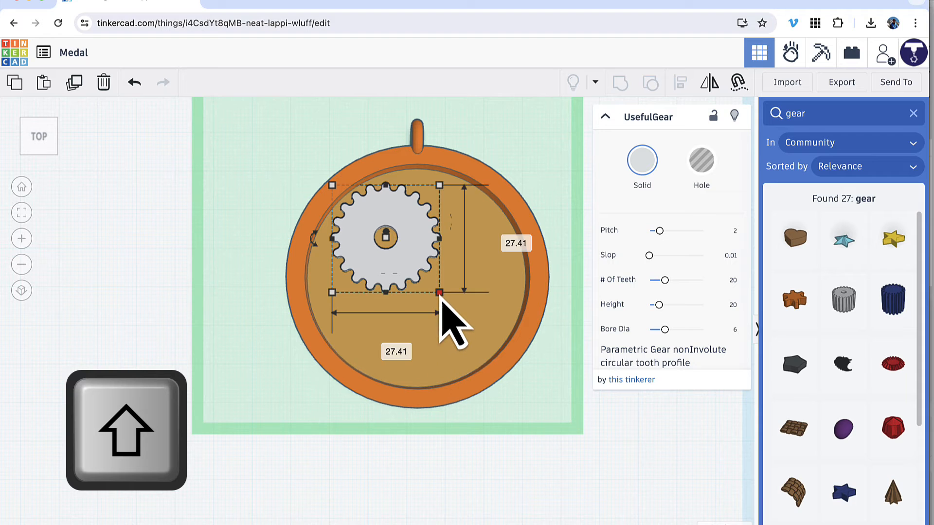
pyautogui.keyDown('shift'); pyautogui.moveTo(440, 293); pyautogui.dragTo(519, 373); pyautogui.keyUp('shift')
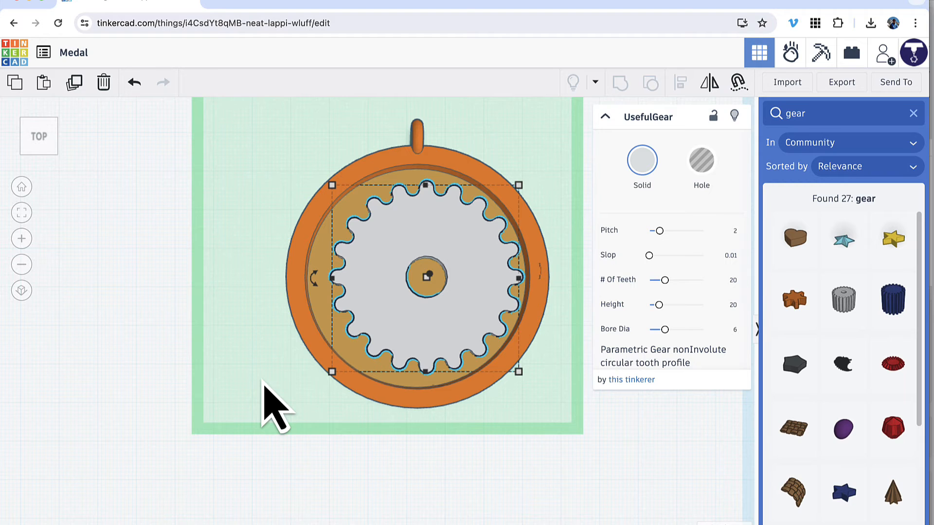
# Reduce the height of the enlarged gear, keeping its width and depth.
pyautogui.moveTo(263, 381); pyautogui.dragTo(263, 353, button='right')
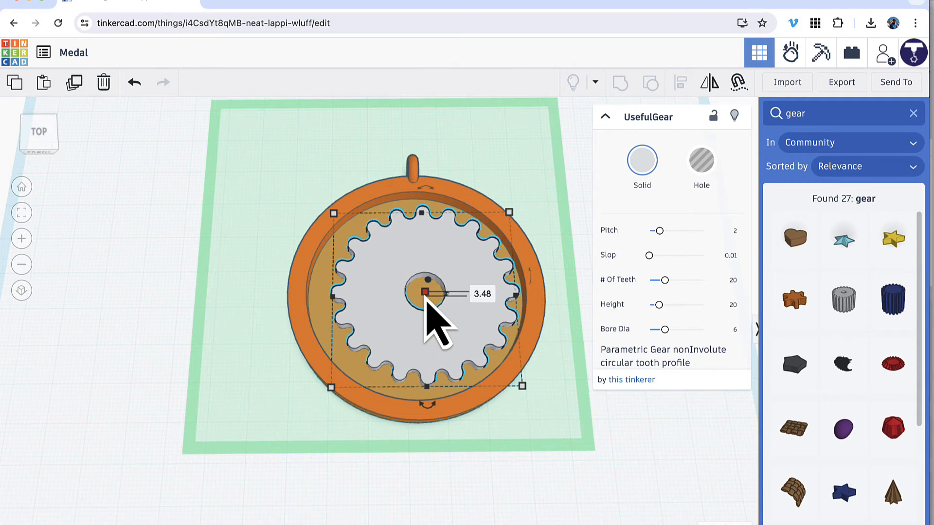
pyautogui.click(481, 294)
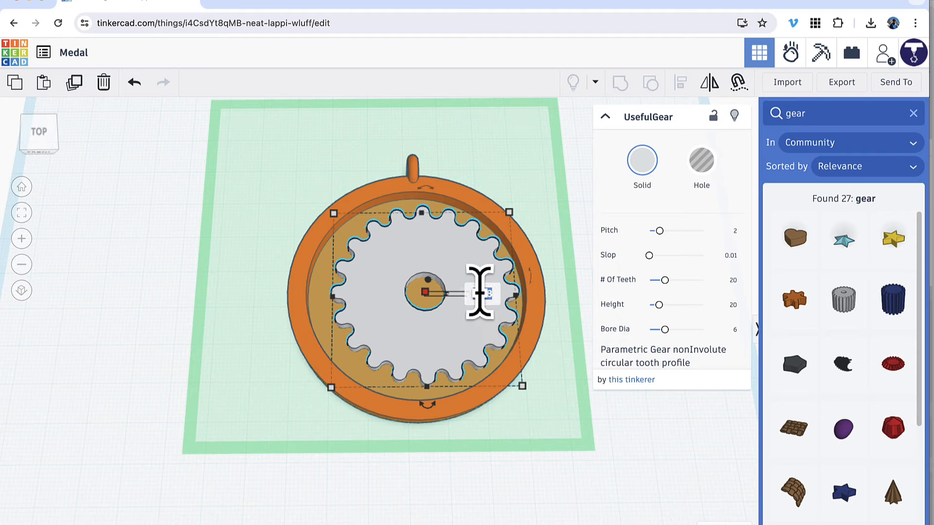
pyautogui.press('Return')
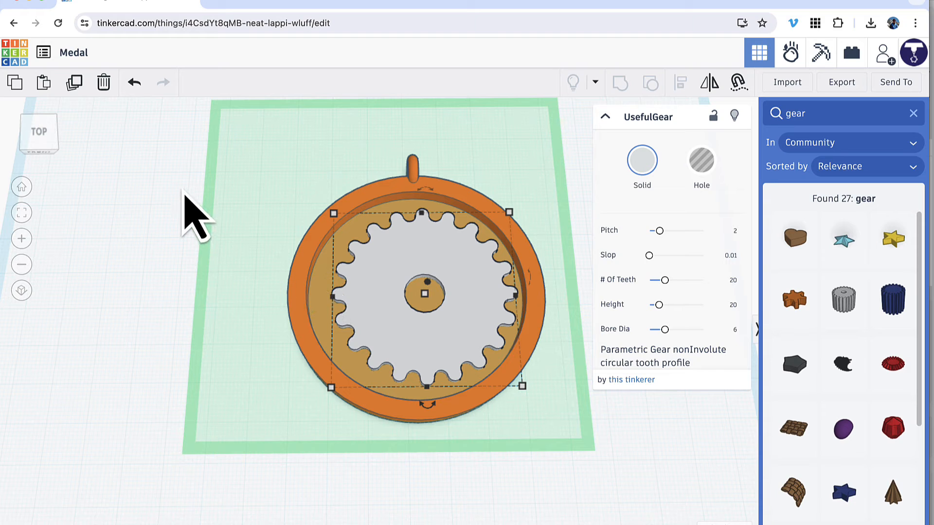
# Align the gear with the medal body's centre in both width and depth.
pyautogui.moveTo(184, 191); pyautogui.dragTo(441, 371)
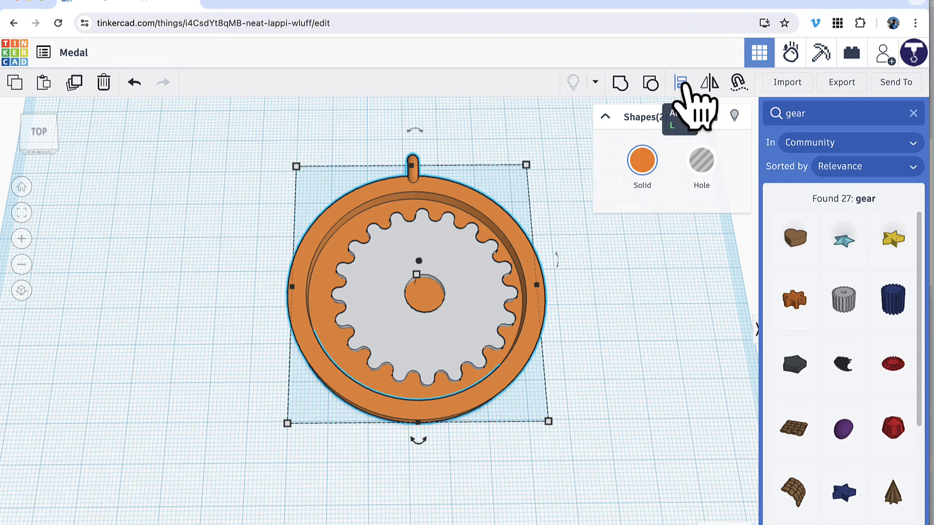
pyautogui.click(681, 84)
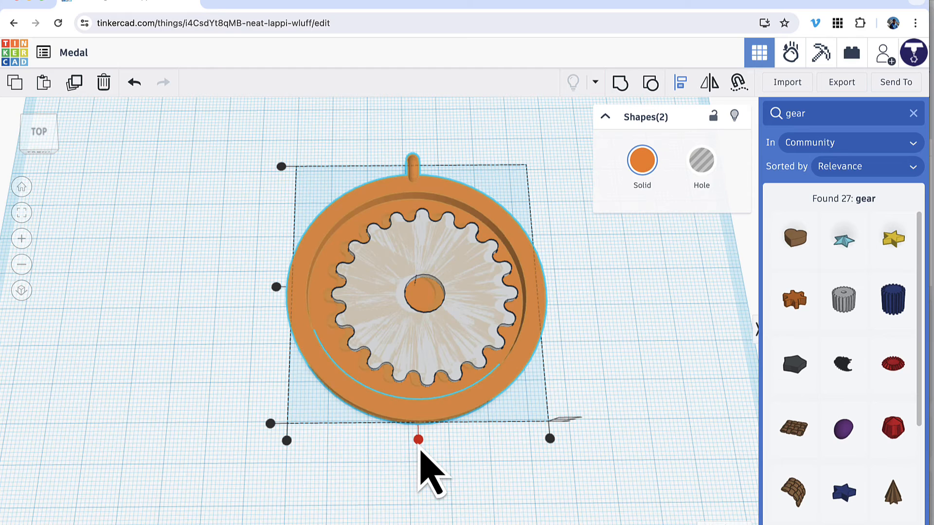
pyautogui.click(419, 446)
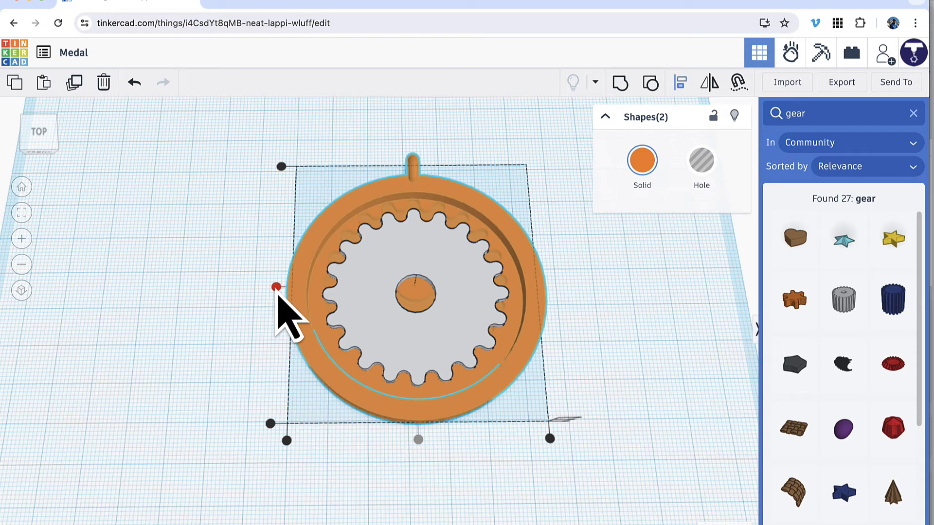
pyautogui.click(275, 287)
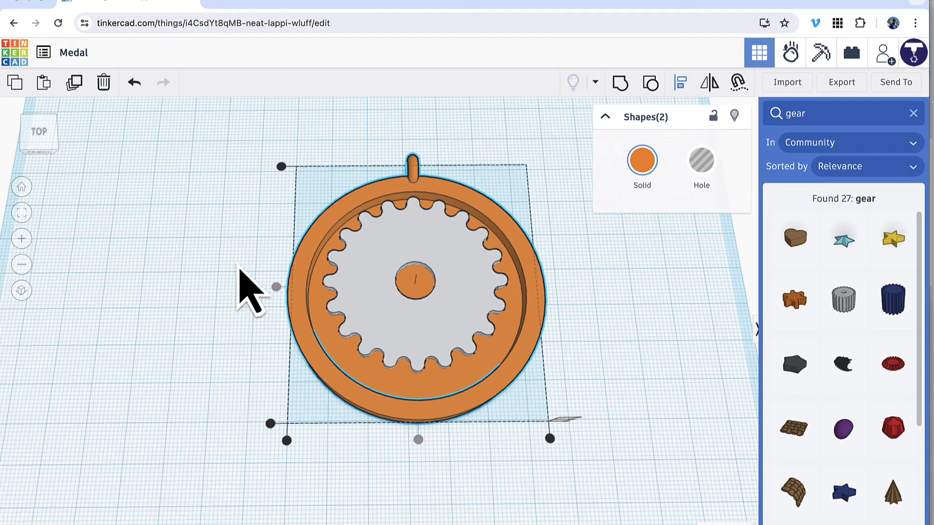
pyautogui.click(239, 266)
# Nudge only the gear away from the hanging loop until it sits in the middle of the round recess.
pyautogui.click(378, 316)
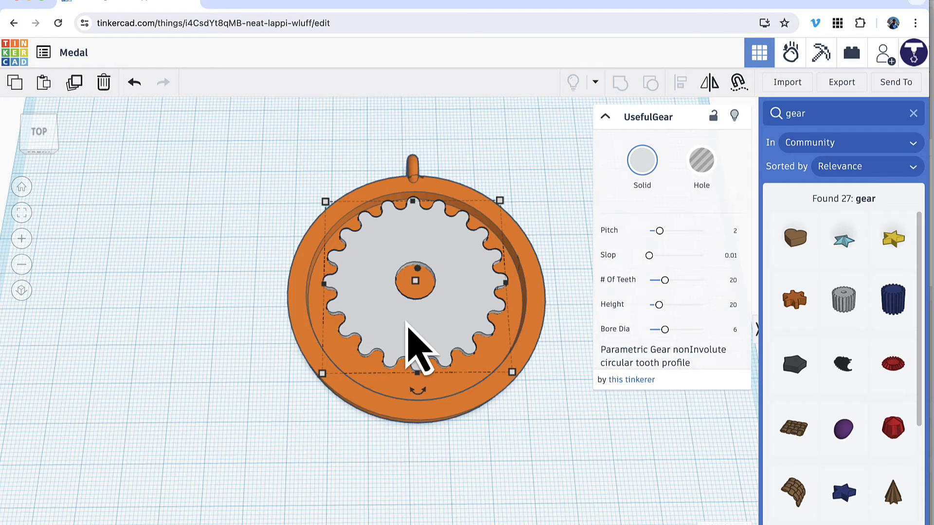
pyautogui.press('Down')
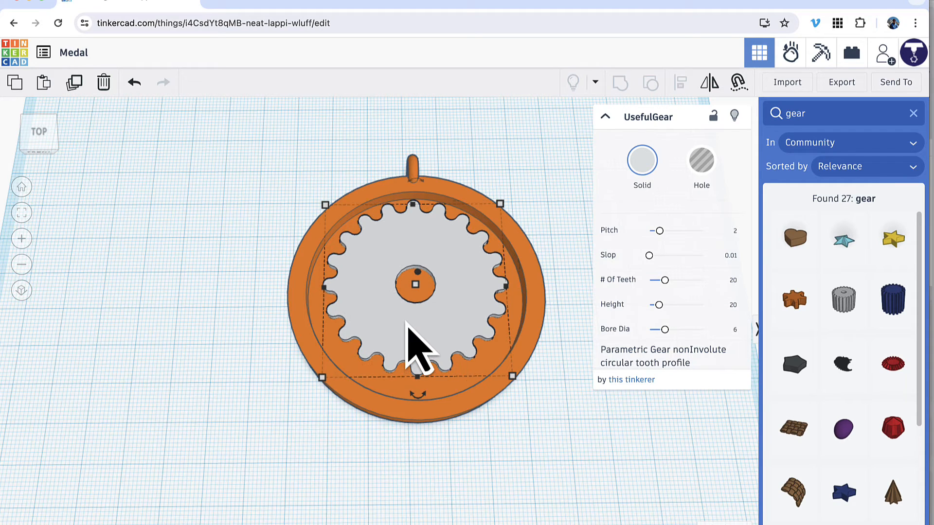
pyautogui.press('Down')
pyautogui.press('Down')
pyautogui.press('Down')
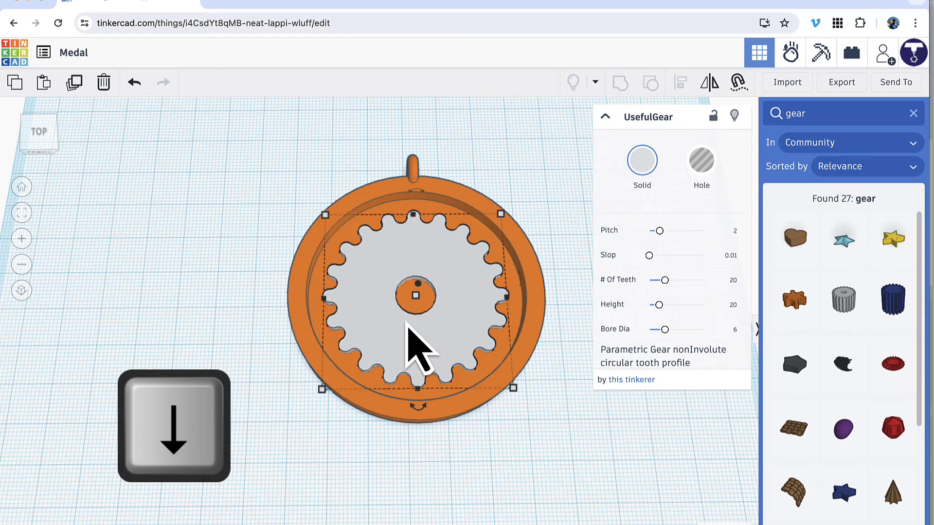
pyautogui.moveTo(221, 217); pyautogui.dragTo(219, 244, button='right')
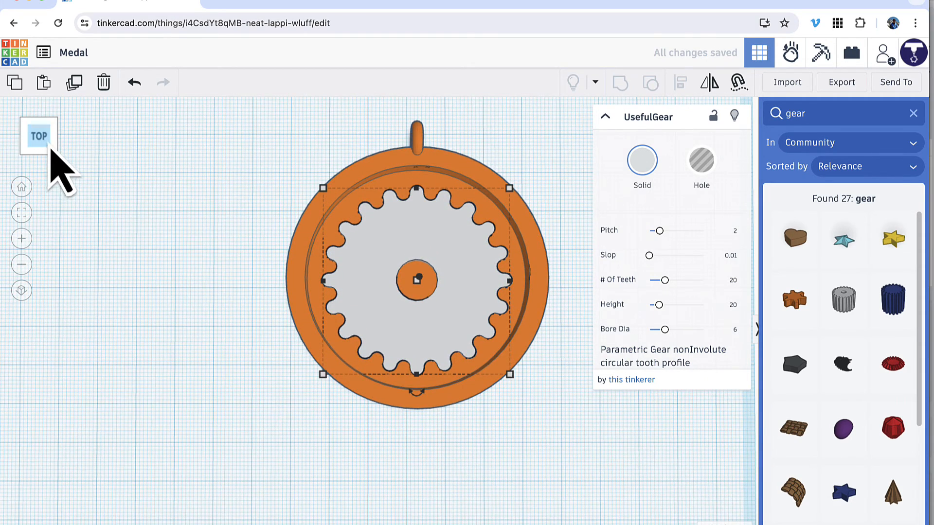
pyautogui.press('Up')
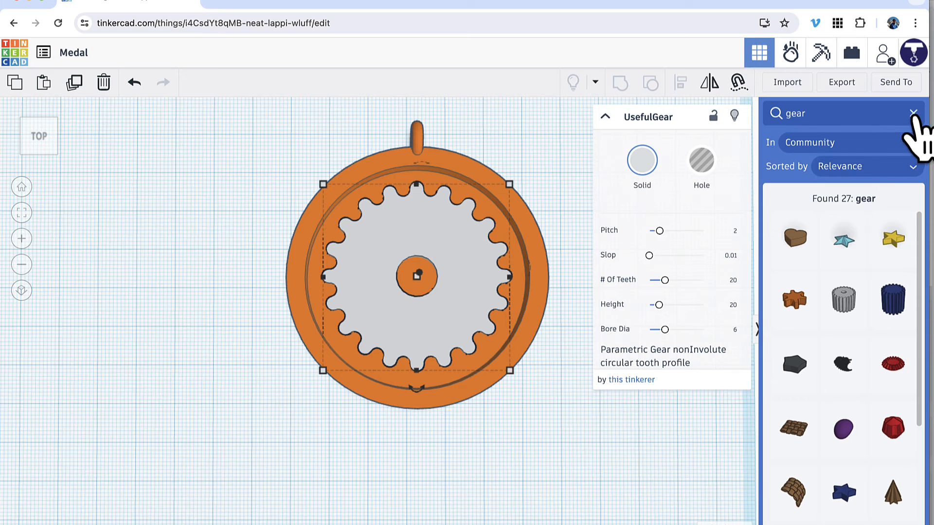
# Return to the basic shapes and place a Text shape over the front of the gear.
pyautogui.click(913, 113)
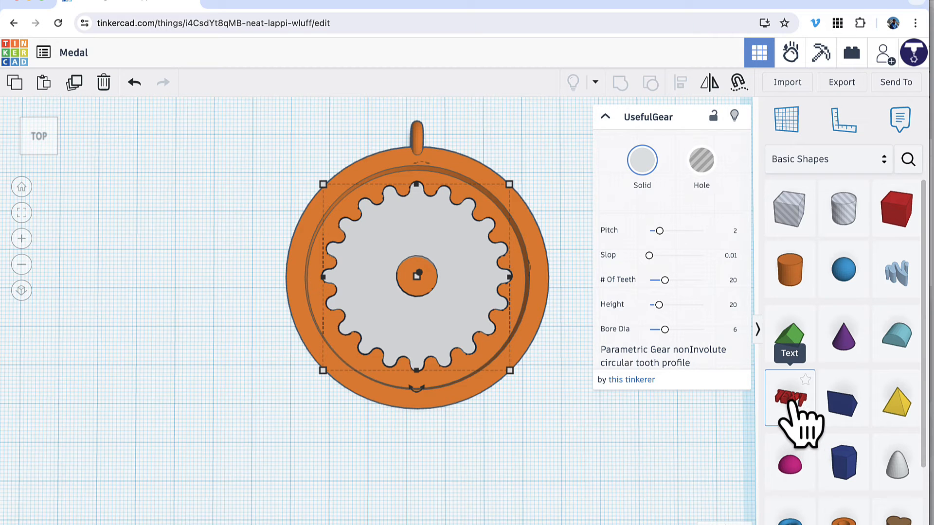
pyautogui.moveTo(790, 402); pyautogui.dragTo(494, 349)
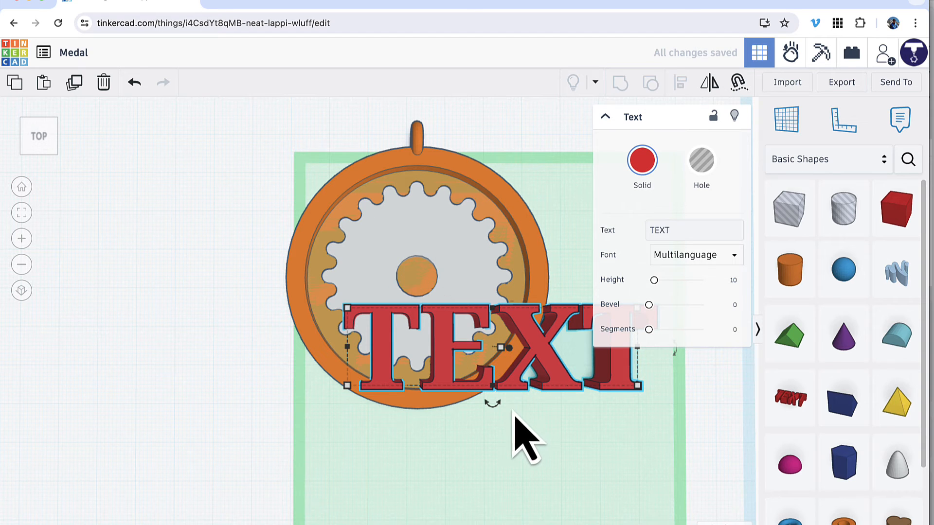
# Change the wording of the new text shape to "Maker" and use the Multilanguage font.
pyautogui.scroll(-2, 511, 419)
pyautogui.moveTo(507, 405)
pyautogui.mouseDown(button='right')
pyautogui.moveTo(500, 306)
pyautogui.moveTo(494, 395)
pyautogui.mouseUp(button='right')
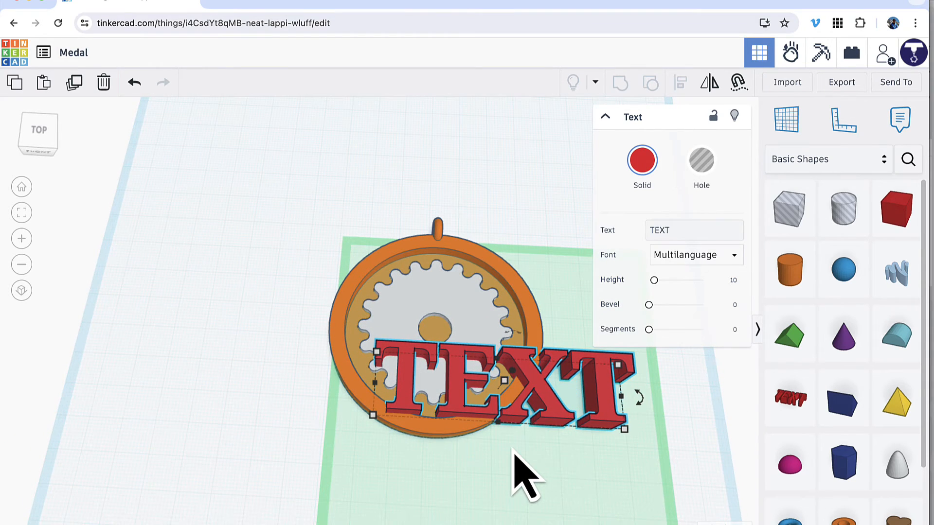
pyautogui.moveTo(512, 450); pyautogui.dragTo(518, 446, button='right')
pyautogui.click(664, 230)
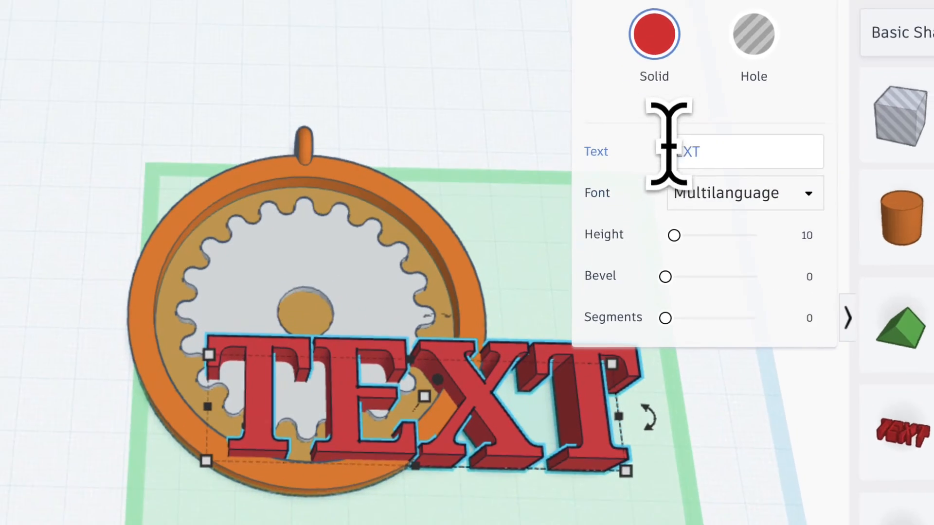
pyautogui.click(662, 229)
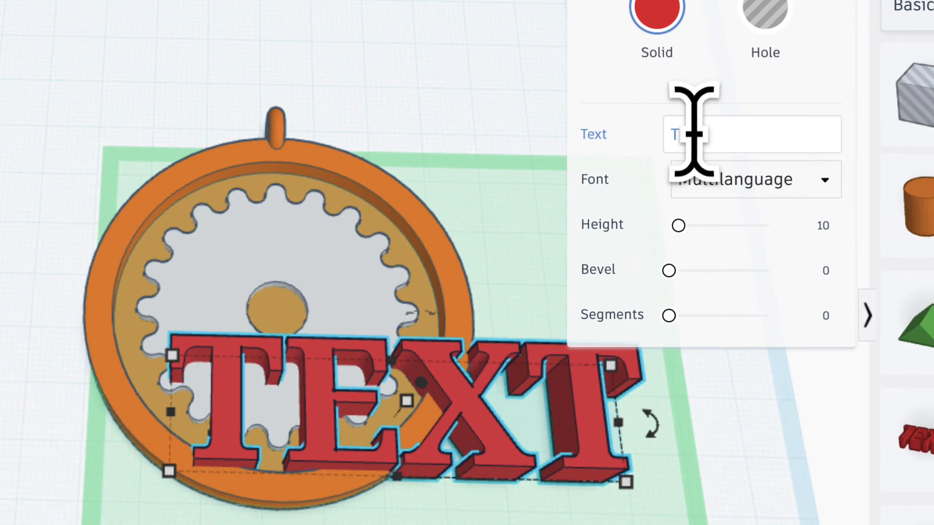
pyautogui.doubleClick(691, 132)
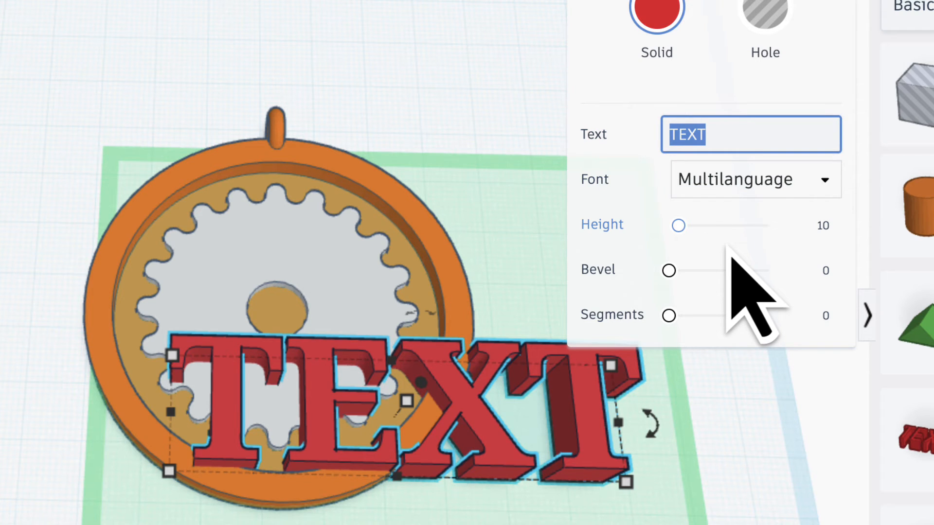
pyautogui.write('Maker')
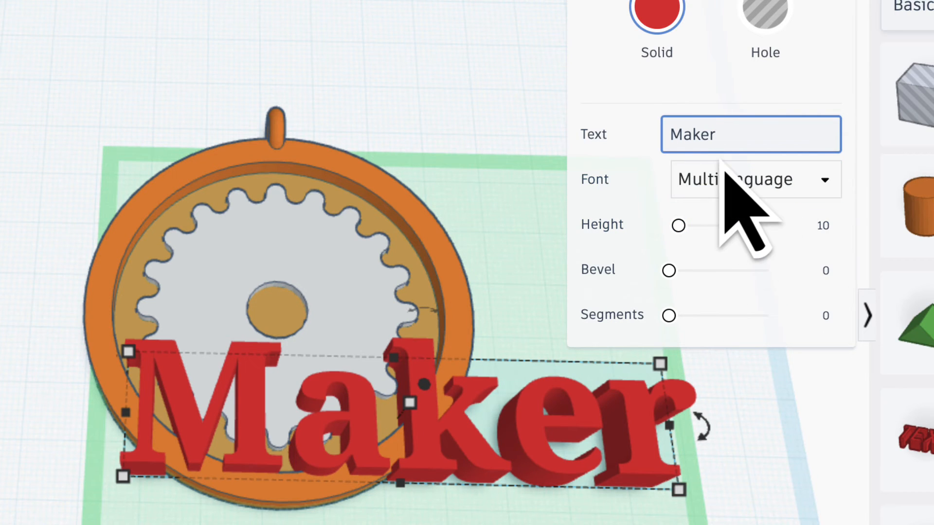
pyautogui.click(827, 183)
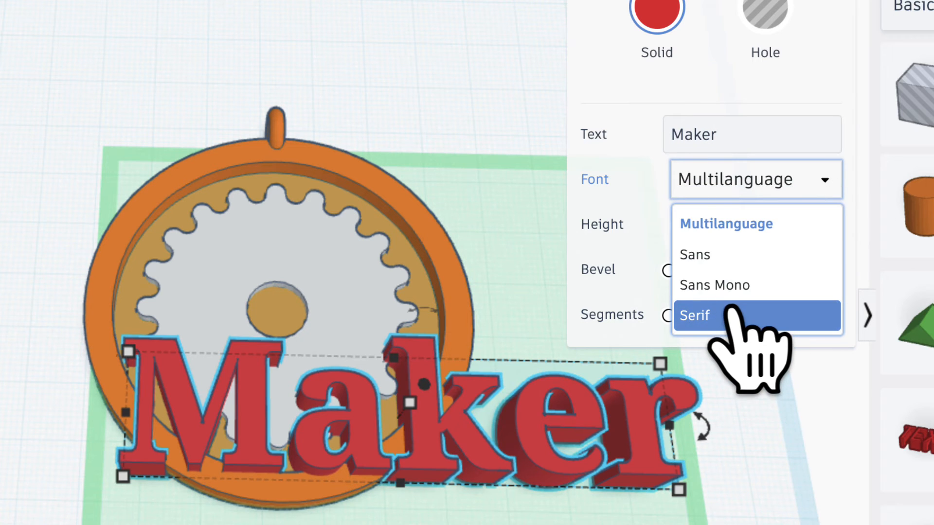
pyautogui.click(743, 220)
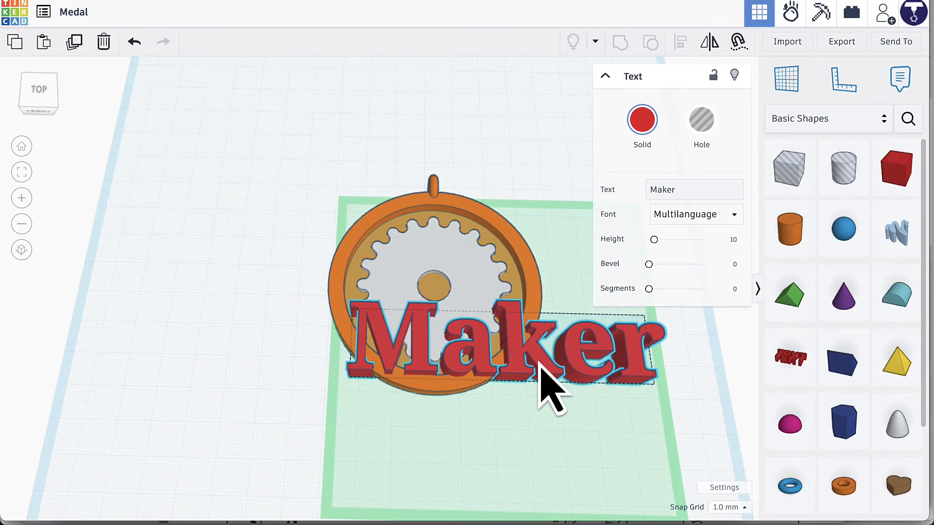
# Place the Maker text across the gear, scale it proportionally to about 52 mm wide, and reduce its height.
pyautogui.moveTo(540, 365); pyautogui.dragTo(530, 314)
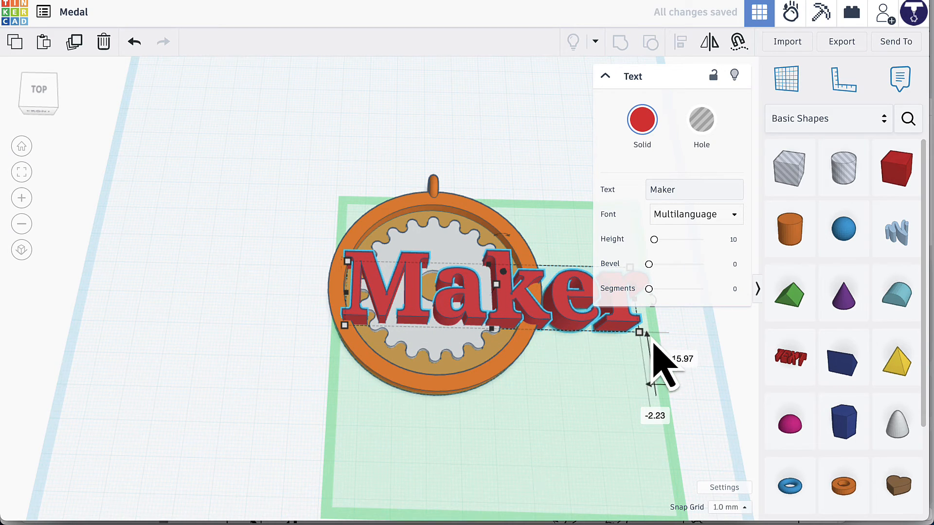
pyautogui.press('shift')
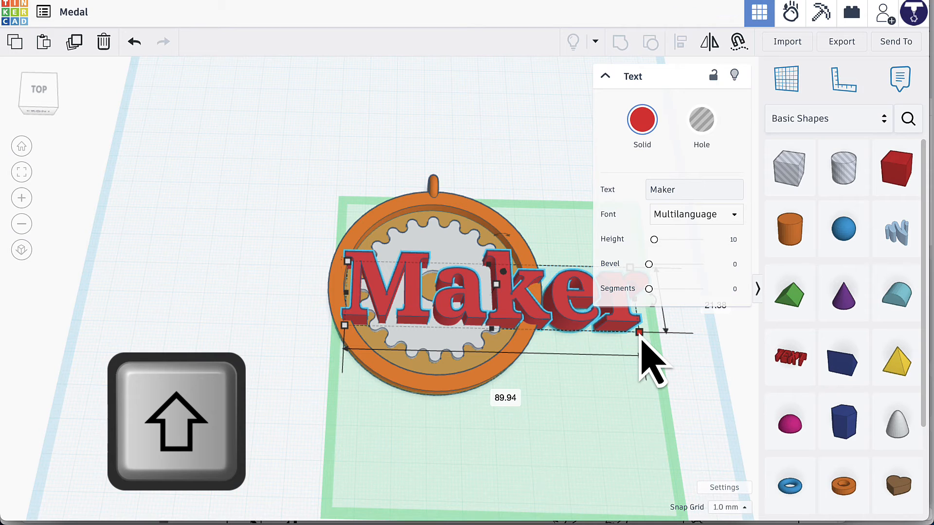
pyautogui.keyDown('shift'); pyautogui.moveTo(640, 334); pyautogui.dragTo(513, 302); pyautogui.keyUp('shift')
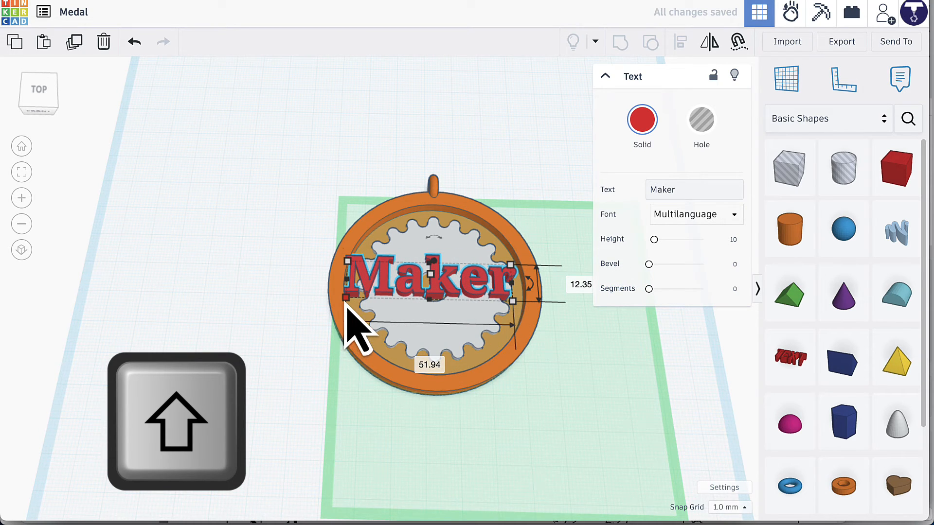
pyautogui.keyDown('shift'); pyautogui.moveTo(346, 305); pyautogui.dragTo(352, 302); pyautogui.keyUp('shift')
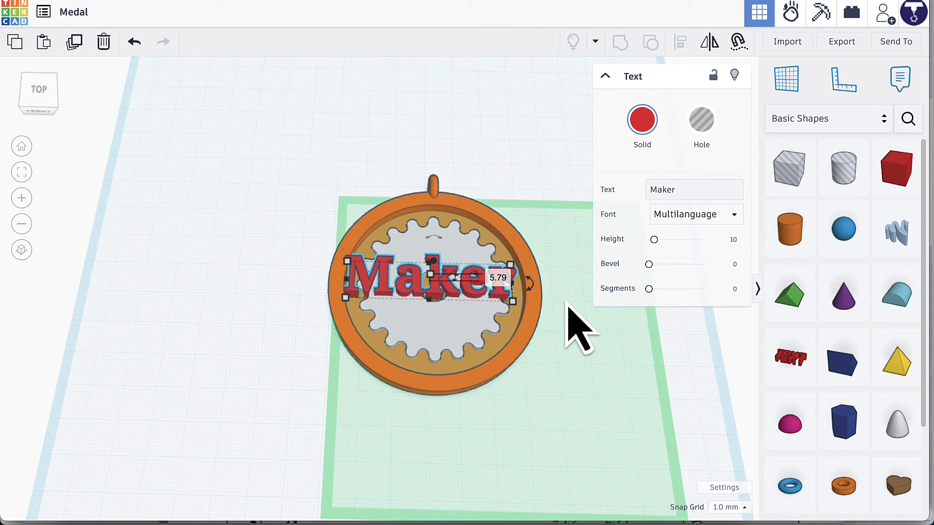
pyautogui.click(496, 276)
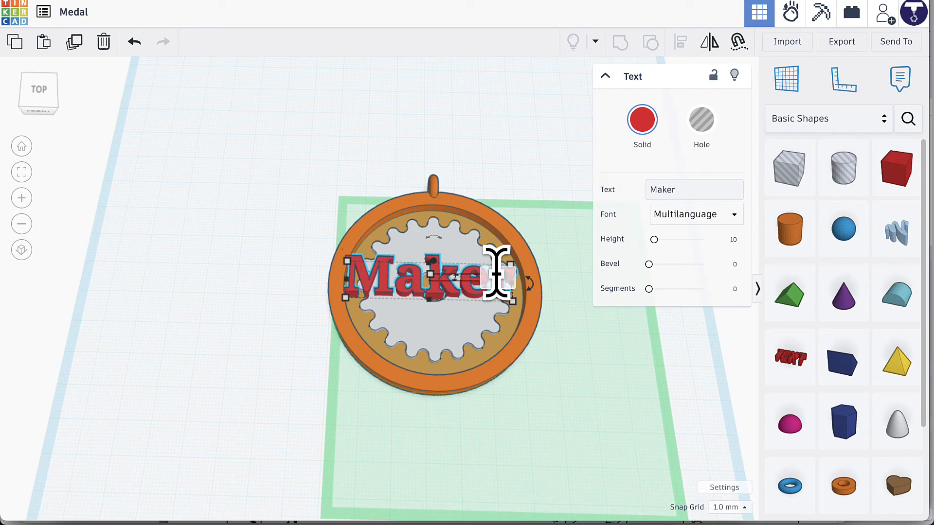
pyautogui.press('Return')
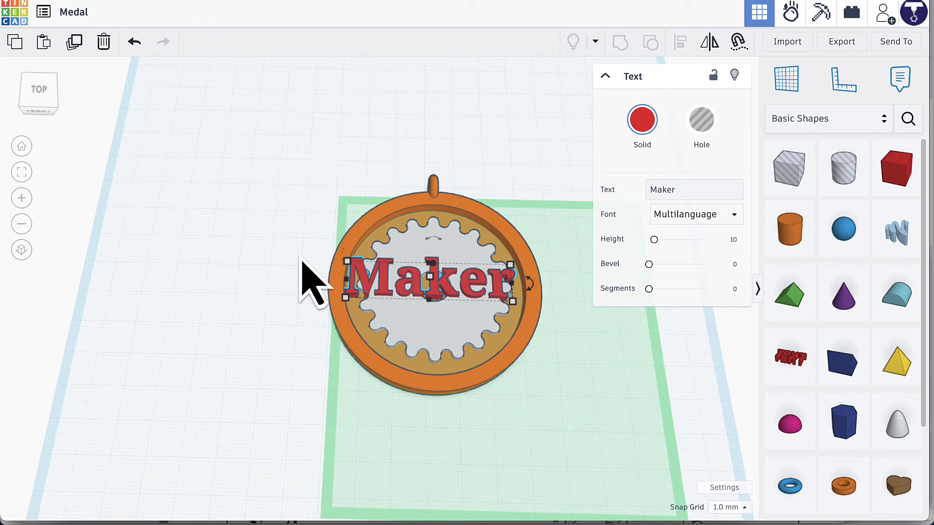
# Align the Maker text, gear and medal body on their centre across the width.
pyautogui.moveTo(273, 228); pyautogui.dragTo(484, 353)
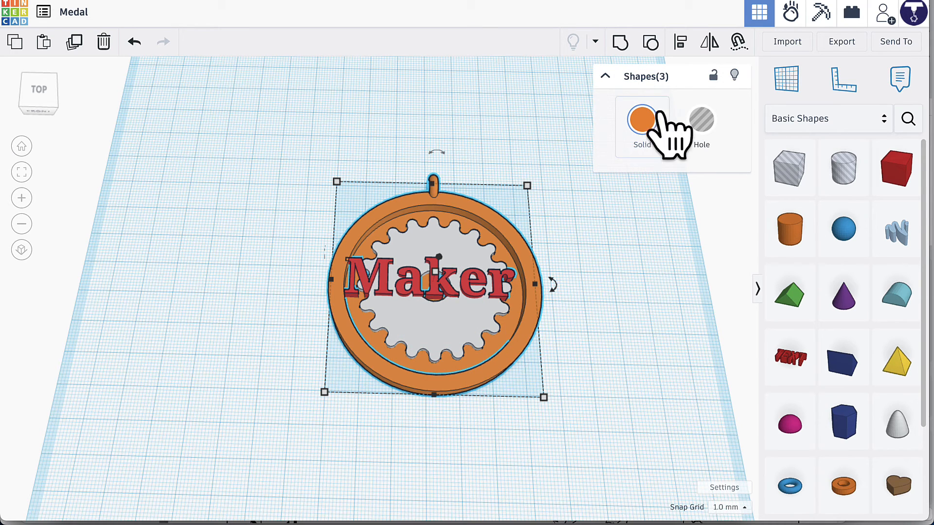
pyautogui.click(680, 42)
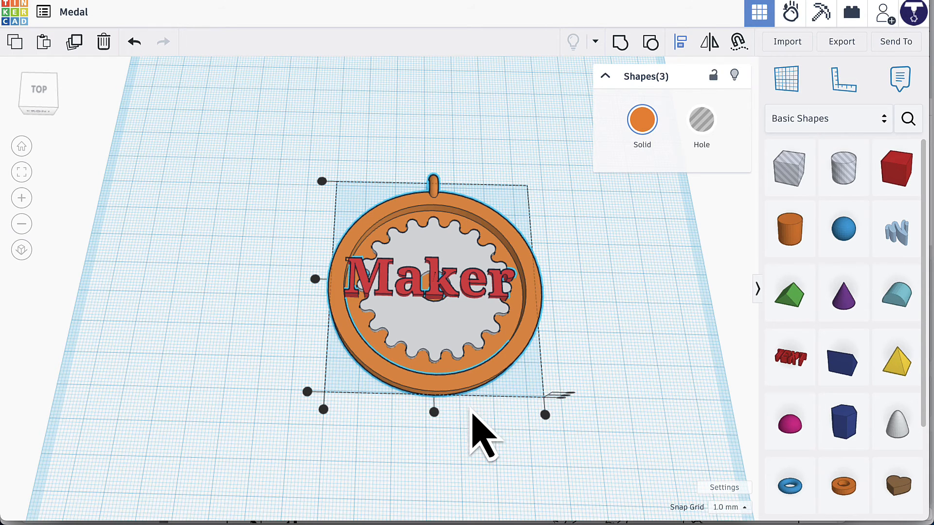
pyautogui.click(434, 412)
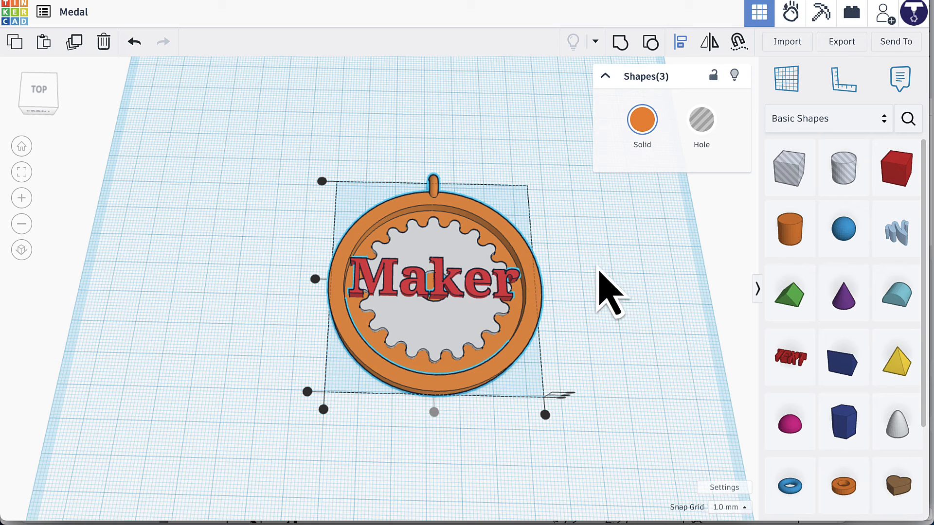
pyautogui.click(601, 236)
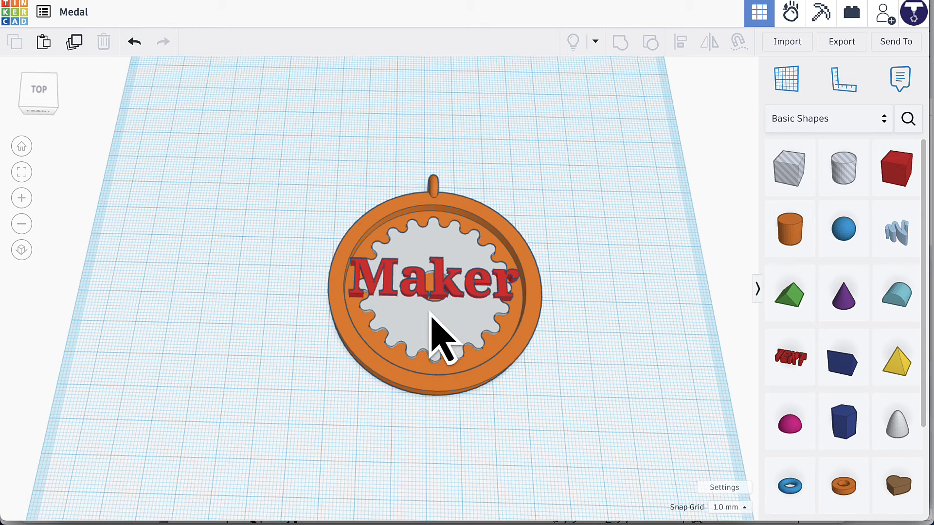
# Duplicate the Maker text and nudge the copy towards the front until it sits directly below the original.
pyautogui.click(422, 287)
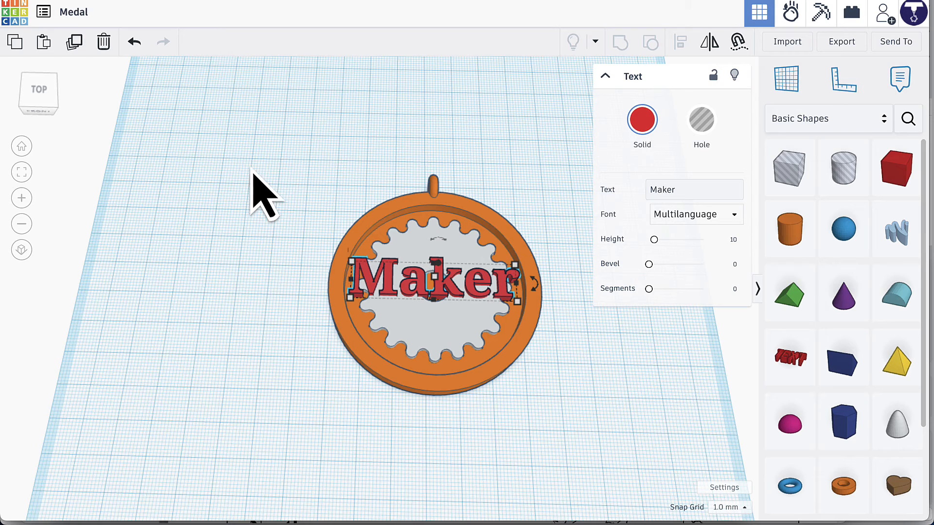
pyautogui.click(76, 45)
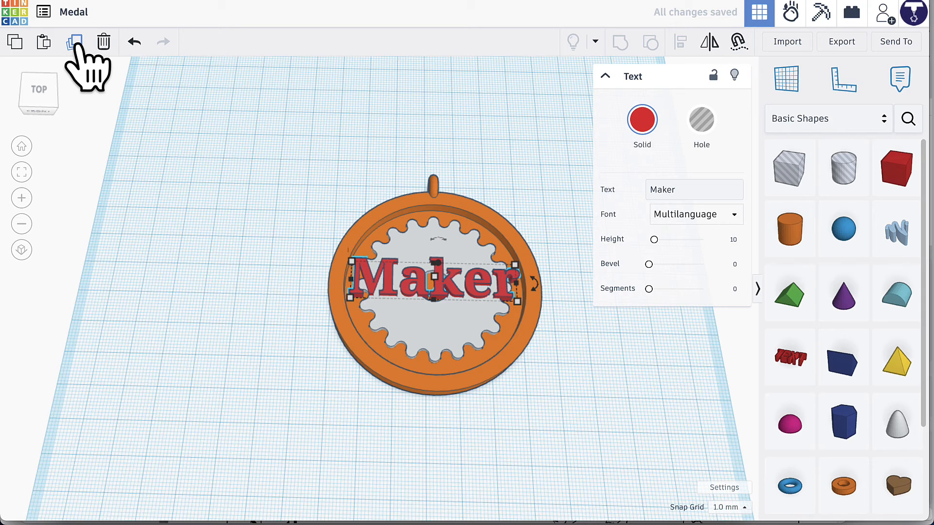
pyautogui.press('Down')
pyautogui.press('Down')
pyautogui.press('Down')
pyautogui.press('Down')
pyautogui.press('Down')
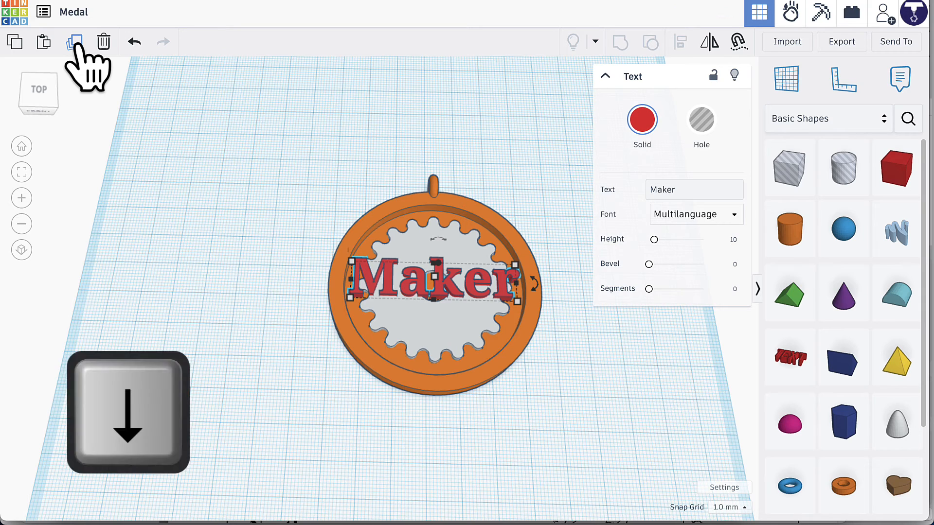
pyautogui.press('Down')
pyautogui.press('Down')
pyautogui.press('Down')
pyautogui.press('Down')
pyautogui.press('Down')
pyautogui.press('Down')
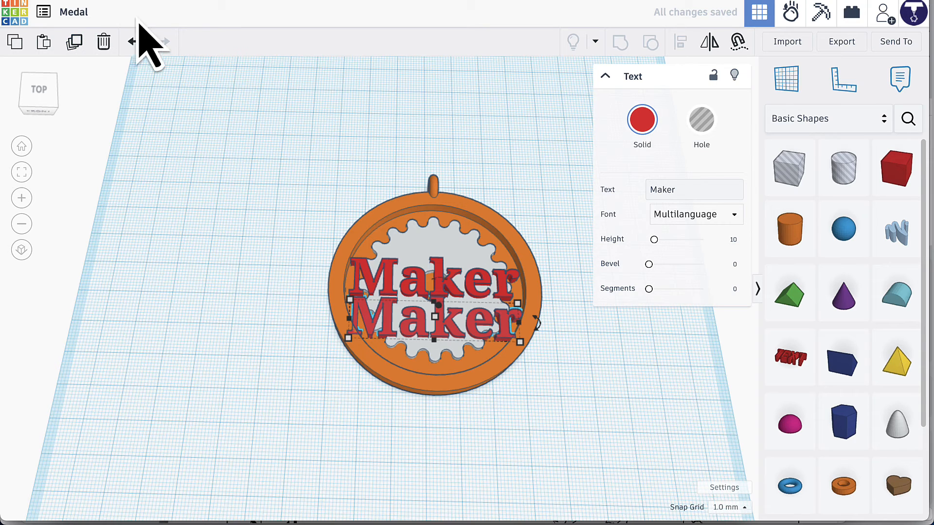
# Change the duplicated text to "2024" and scale it proportionally to about 23 by 8 mm.
pyautogui.click(648, 190)
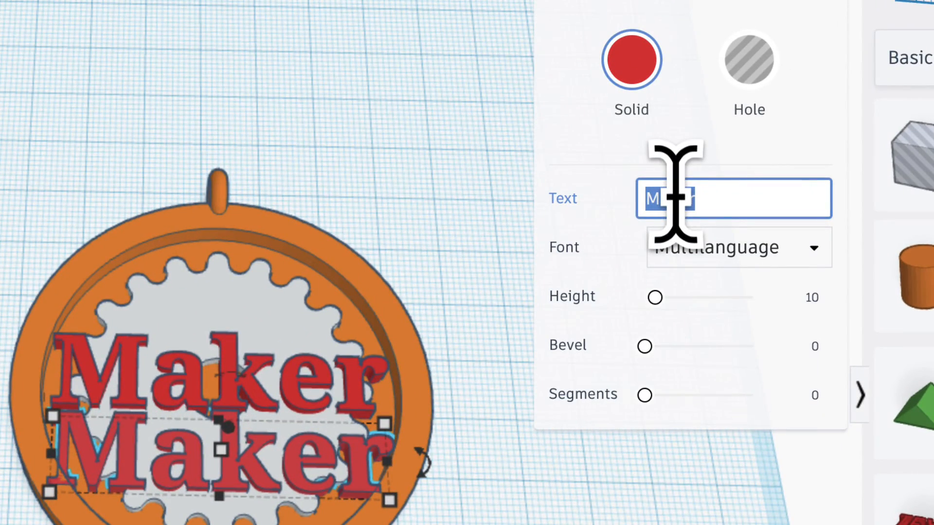
pyautogui.write('20')
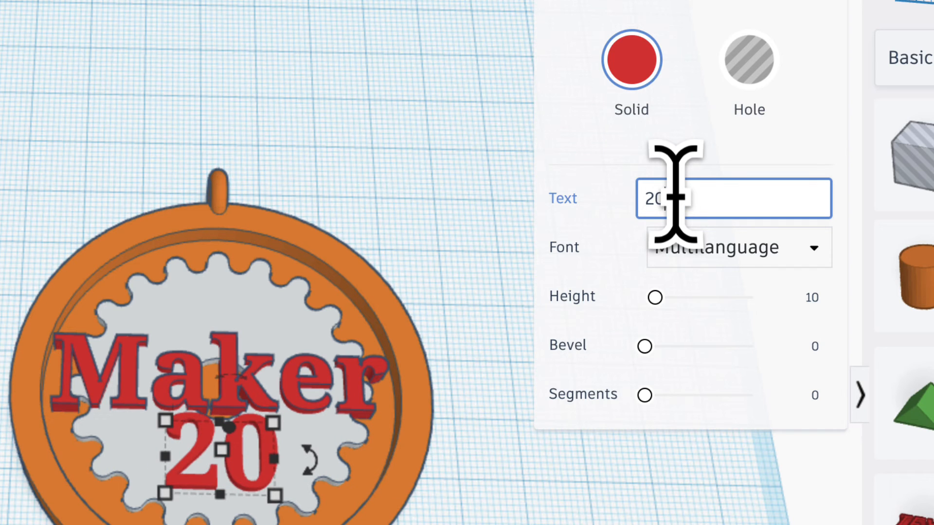
pyautogui.write('24')
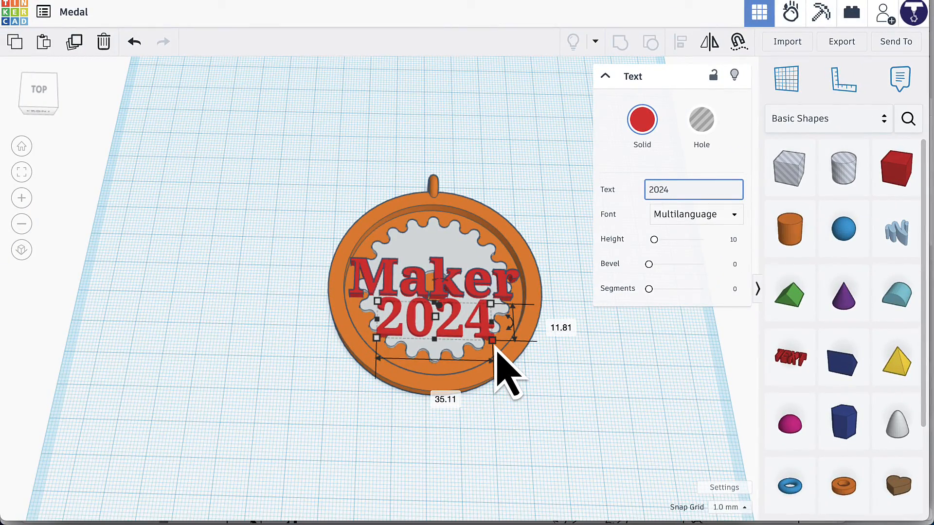
pyautogui.press('shift')
pyautogui.keyDown('shift'); pyautogui.moveTo(496, 352); pyautogui.dragTo(456, 326); pyautogui.keyUp('shift')
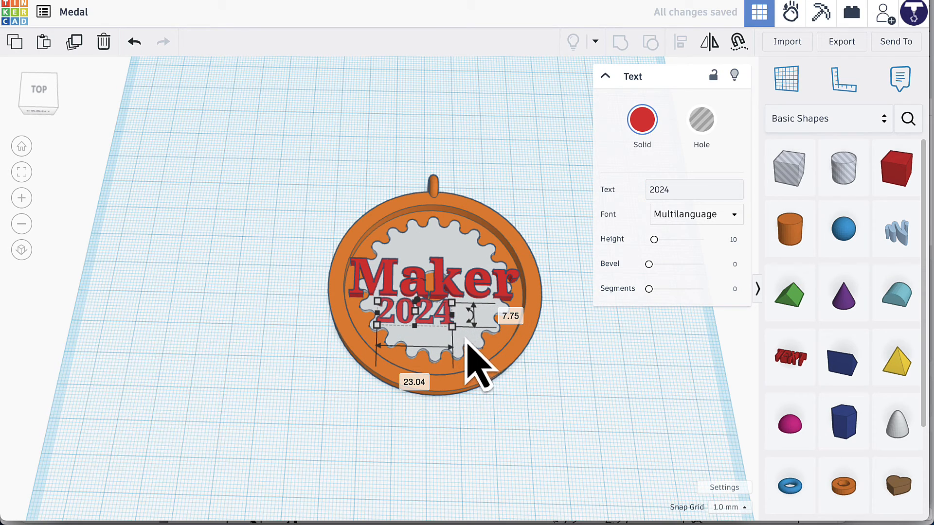
# Set the height of the 2024 text to 4 mm and nudge it slightly further from the Maker text.
pyautogui.moveTo(350, 427); pyautogui.dragTo(360, 396, button='right')
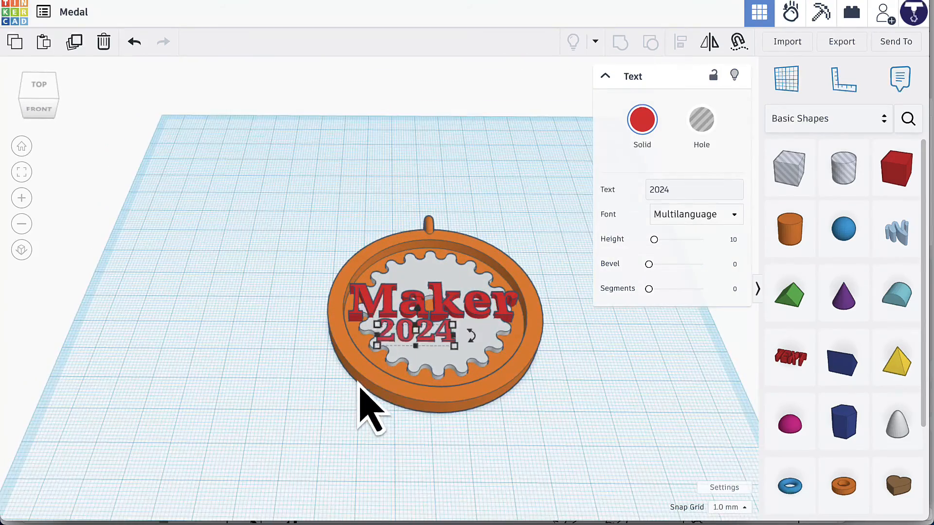
pyautogui.moveTo(416, 333)
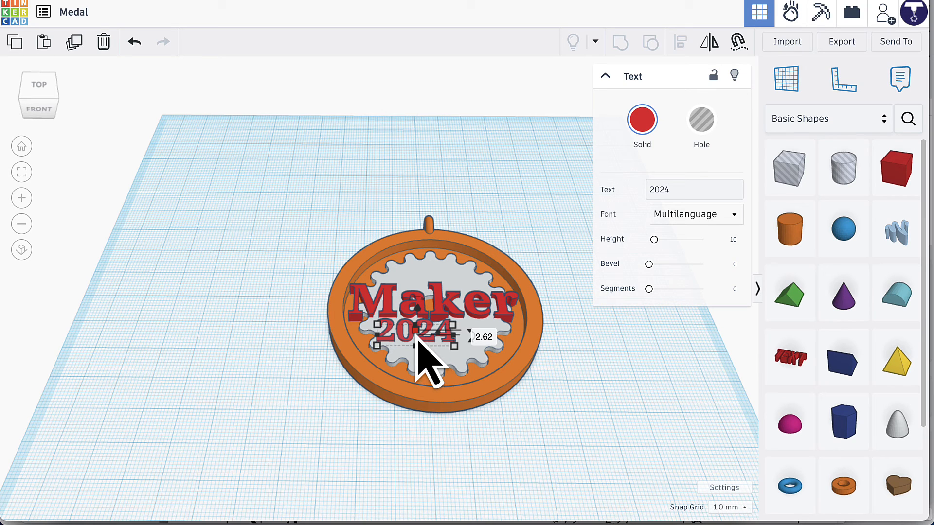
pyautogui.moveTo(473, 331)
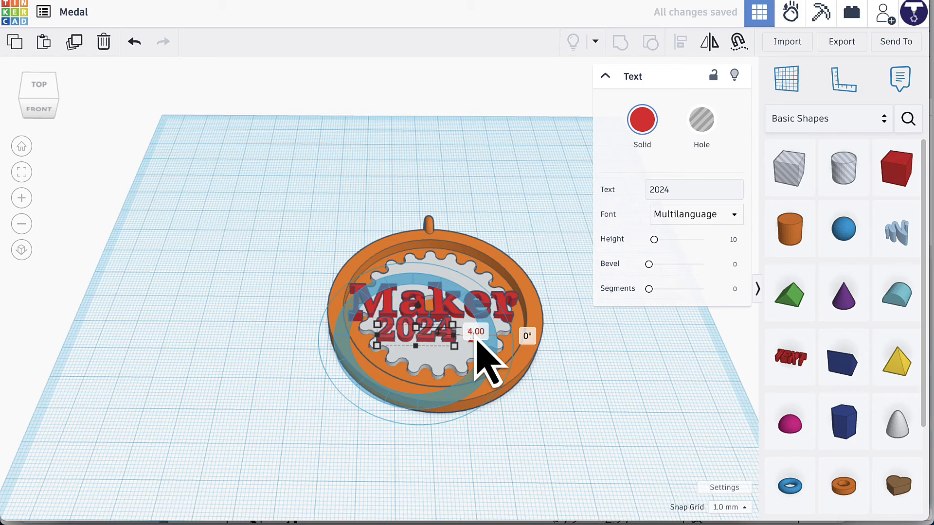
pyautogui.moveTo(313, 386); pyautogui.dragTo(305, 385, button='right')
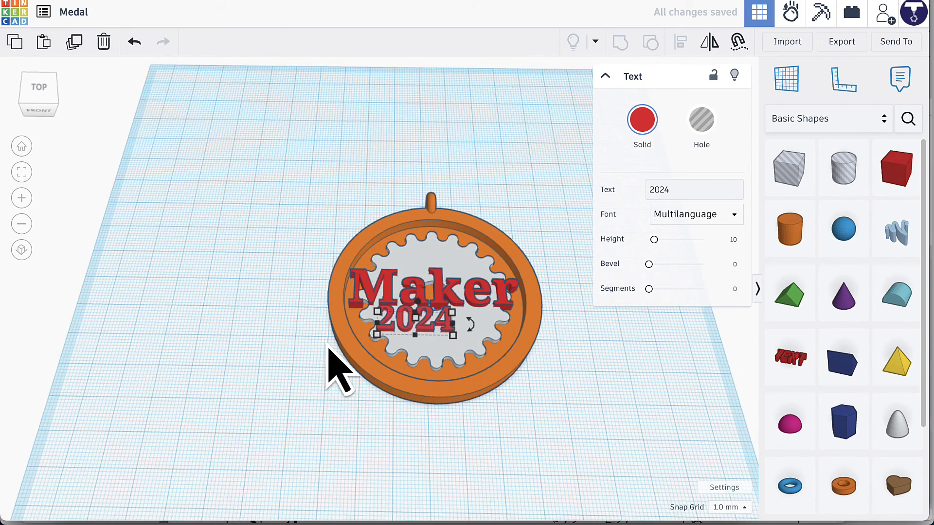
pyautogui.press('Down')
pyautogui.press('Down')
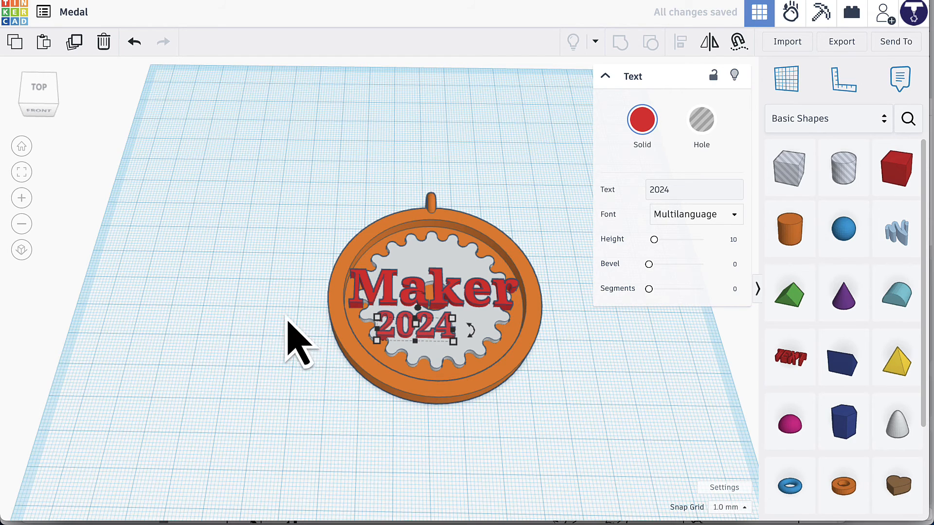
# Align the 2024 text with the other medal shapes on their centre across the width.
pyautogui.moveTo(281, 258); pyautogui.dragTo(544, 425)
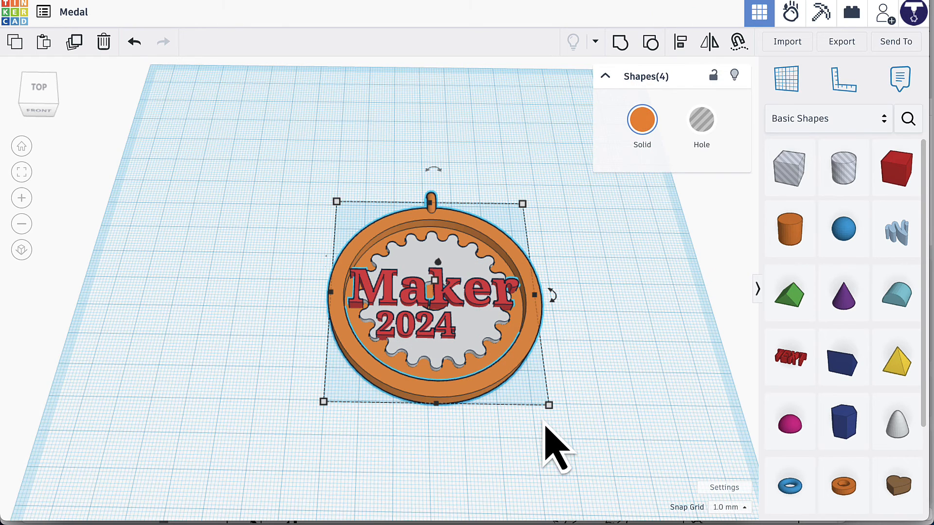
pyautogui.click(681, 42)
pyautogui.click(437, 421)
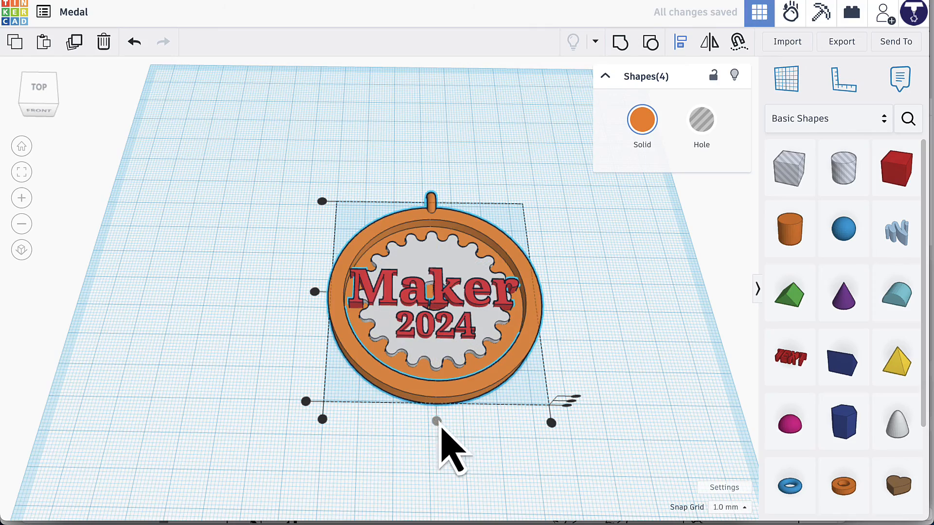
pyautogui.click(577, 279)
# Group the medal body, gear and both text shapes into a single object.
pyautogui.moveTo(577, 279); pyautogui.dragTo(578, 329, button='right')
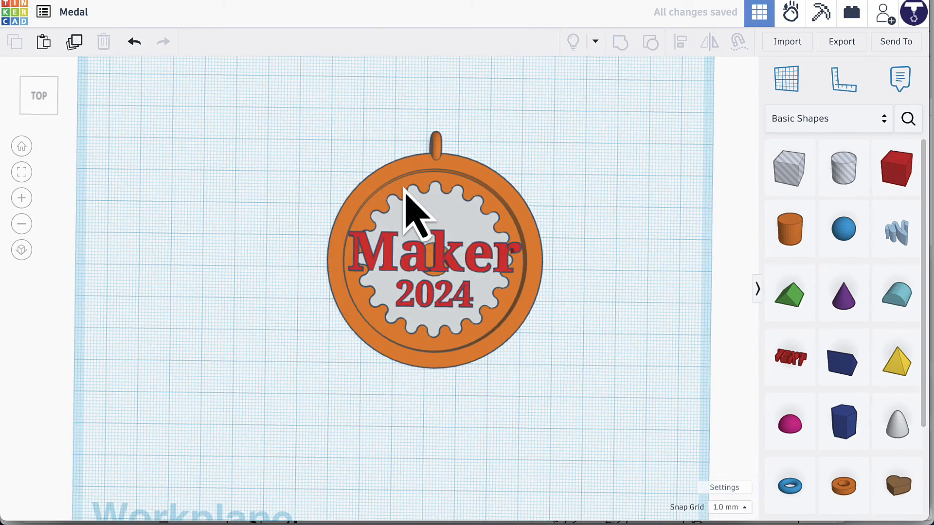
pyautogui.moveTo(231, 95); pyautogui.dragTo(549, 380)
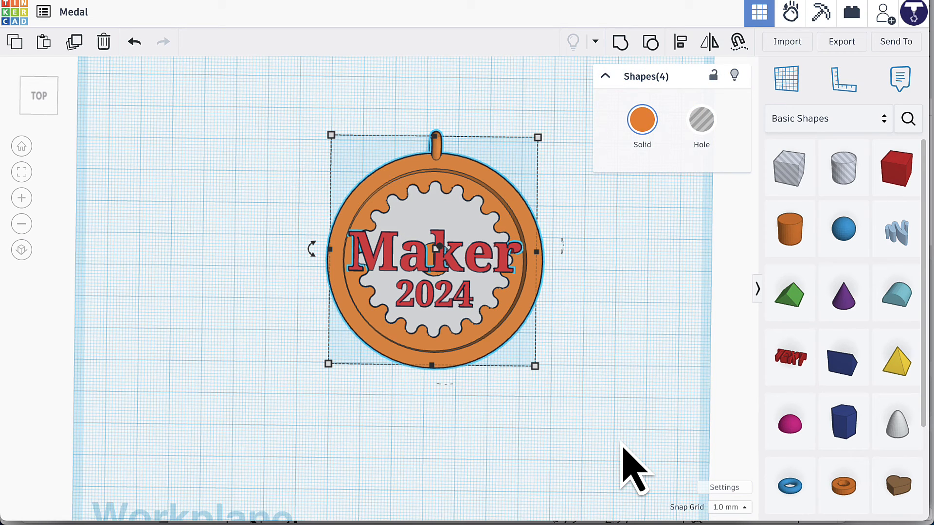
pyautogui.click(619, 43)
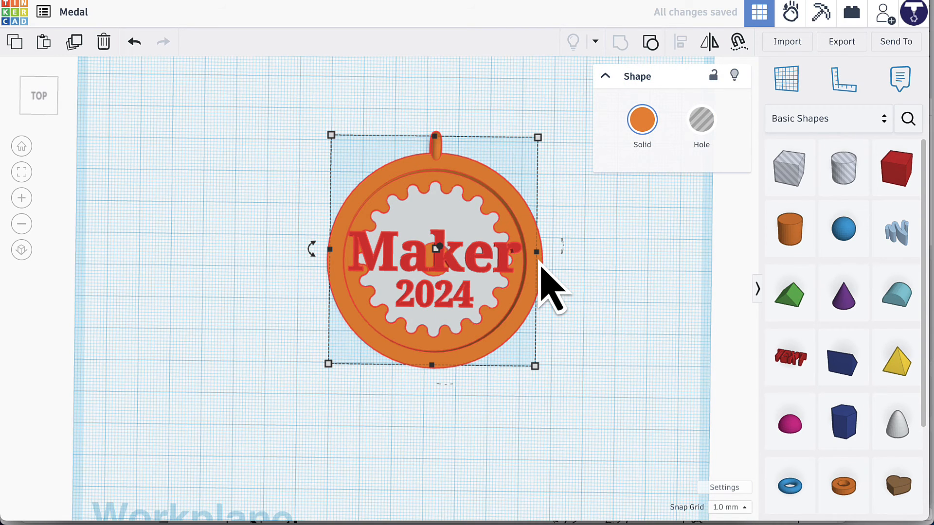
# Recolor the grouped medal with the dark gold preset as its solid color.
pyautogui.moveTo(566, 325); pyautogui.dragTo(578, 264, button='right')
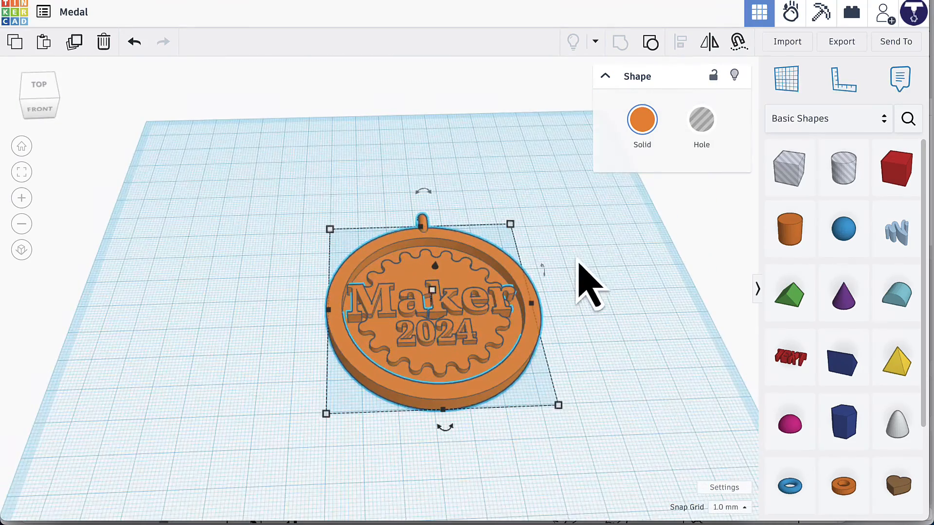
pyautogui.click(639, 130)
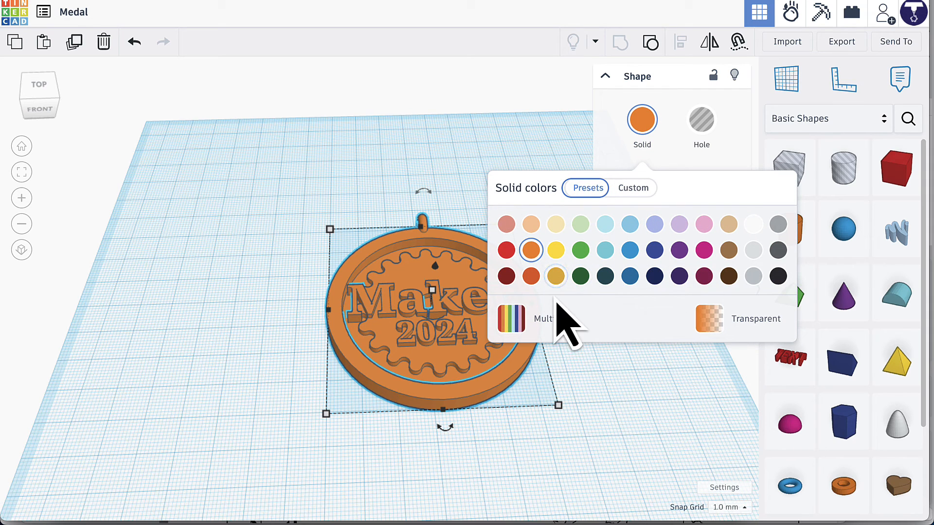
pyautogui.click(556, 277)
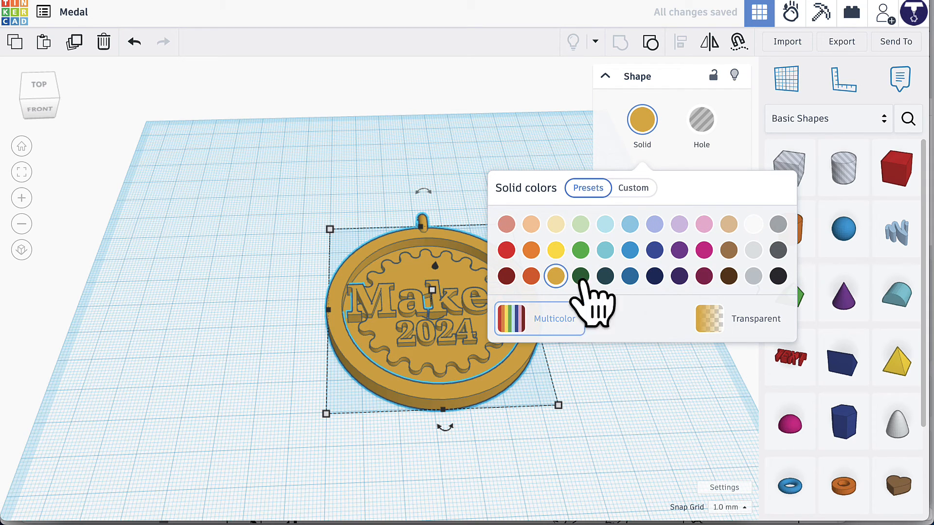
pyautogui.click(444, 165)
pyautogui.moveTo(444, 164); pyautogui.dragTo(442, 209, button='right')
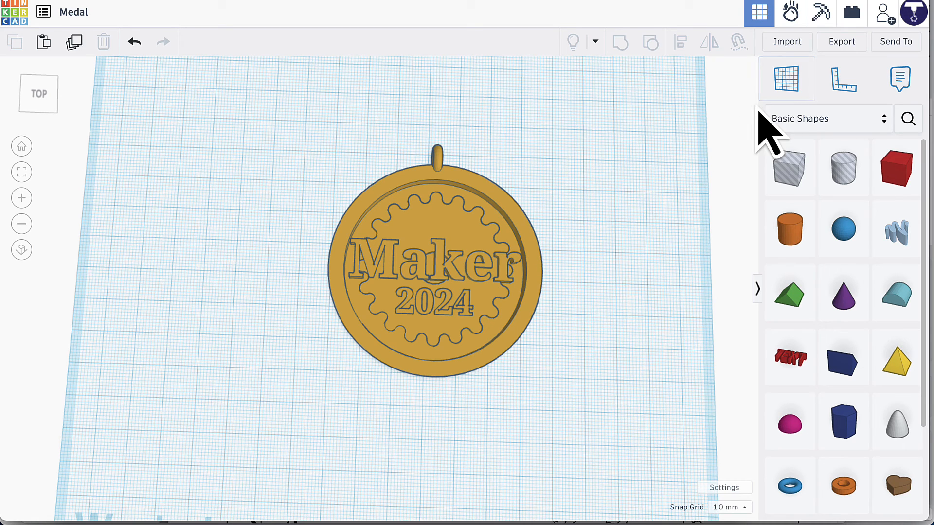
# Export everything in the design as an STL file and load Medal.stl from Downloads into PrusaSlicer.
pyautogui.click(843, 44)
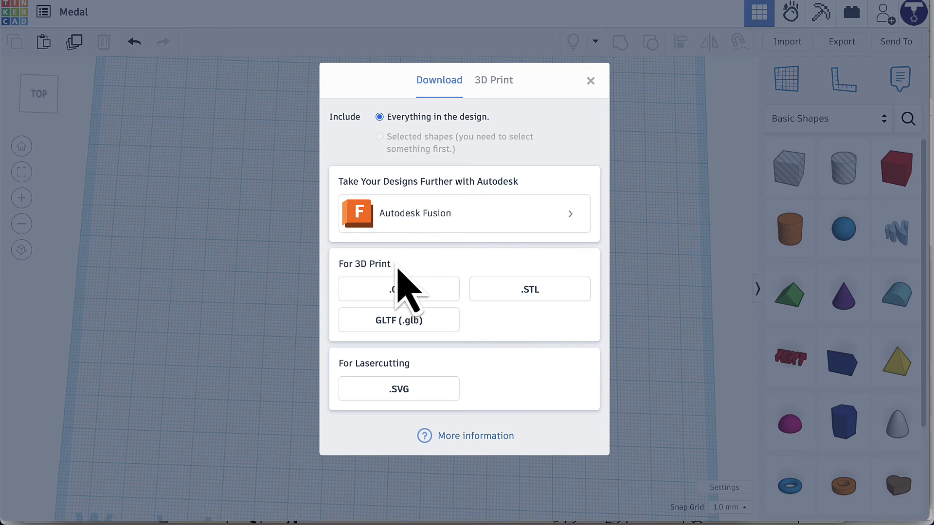
pyautogui.click(532, 291)
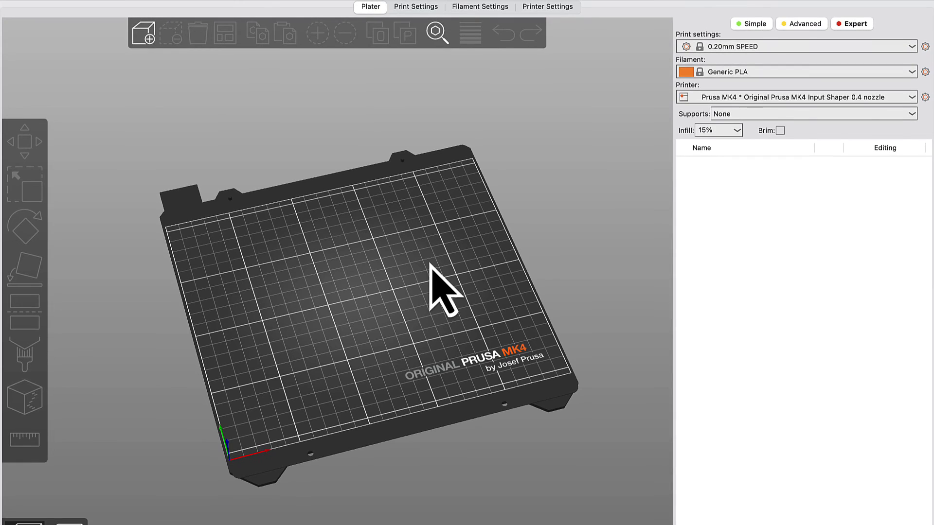
pyautogui.click(149, 41)
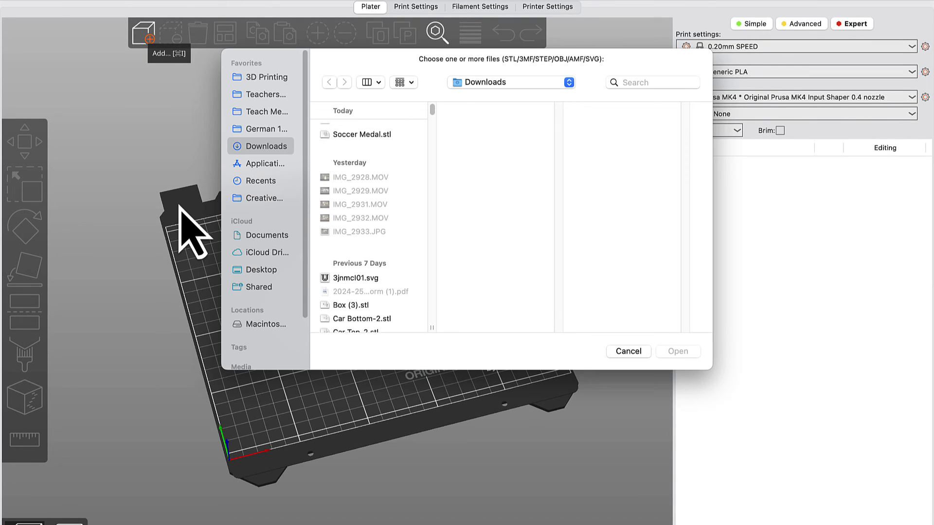
pyautogui.click(340, 130)
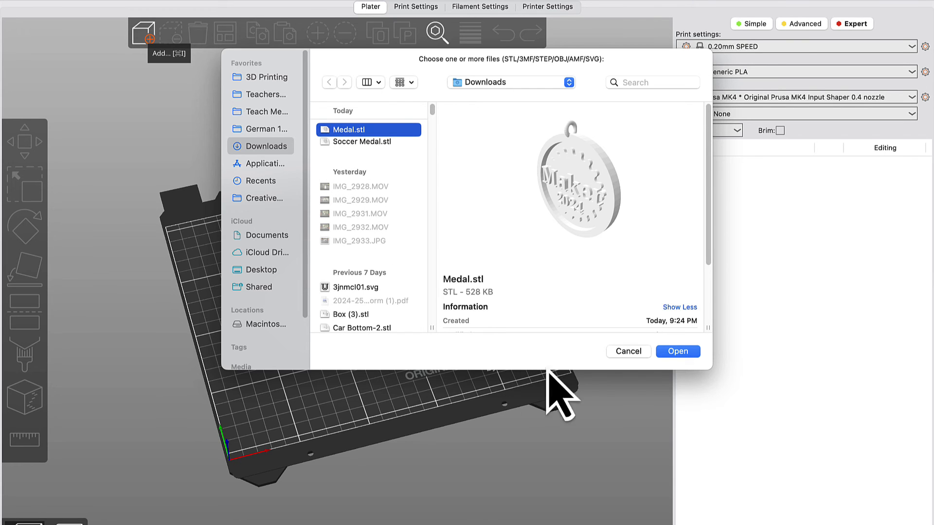
pyautogui.click(681, 355)
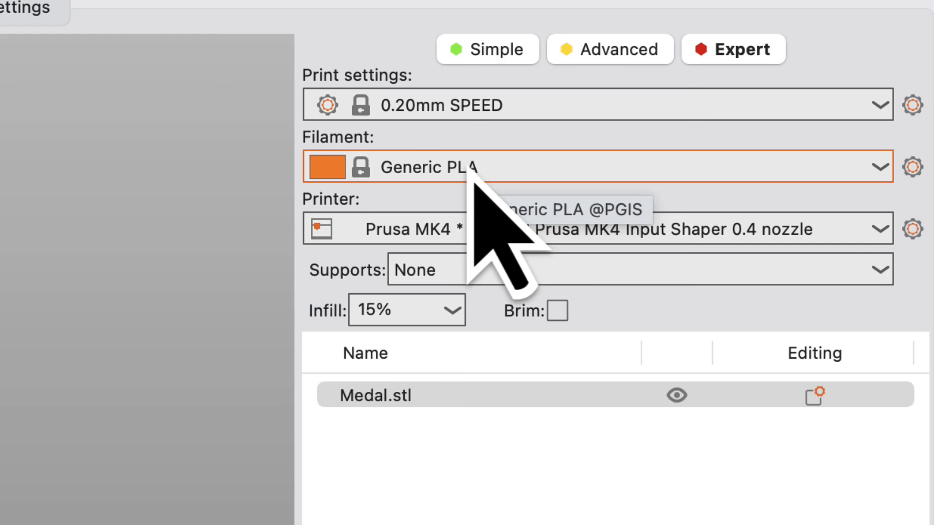
# Set the infill to 20% and slice the medal, checking its layers down to the first one in the preview.
pyautogui.click(451, 313)
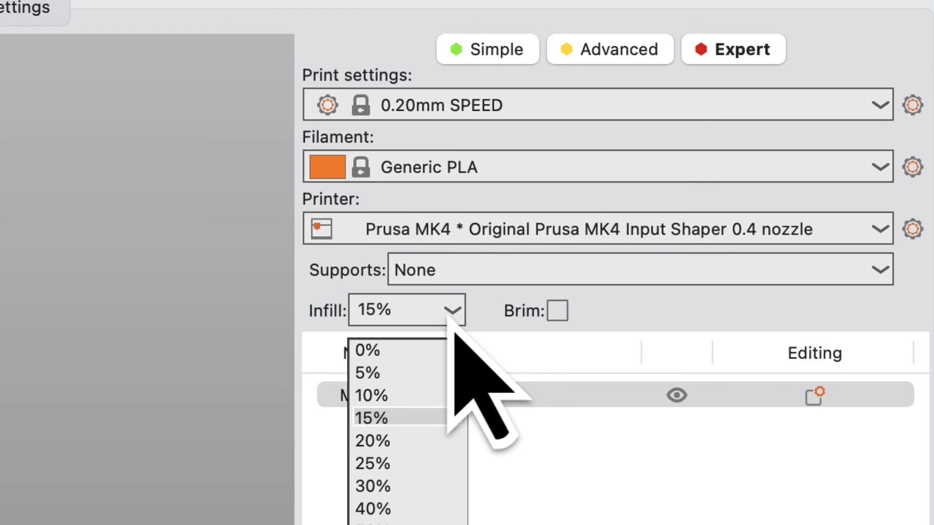
pyautogui.click(411, 442)
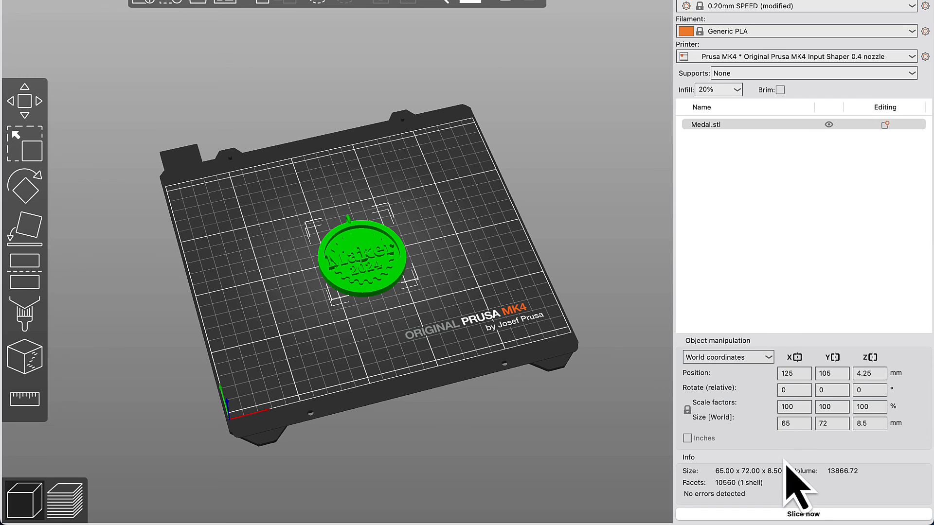
pyautogui.click(769, 517)
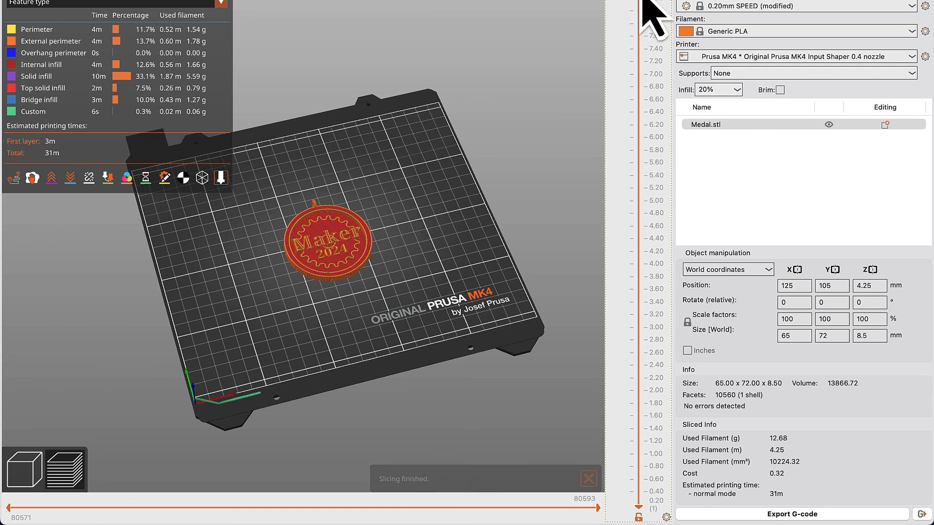
pyautogui.moveTo(644, 3); pyautogui.dragTo(639, 505)
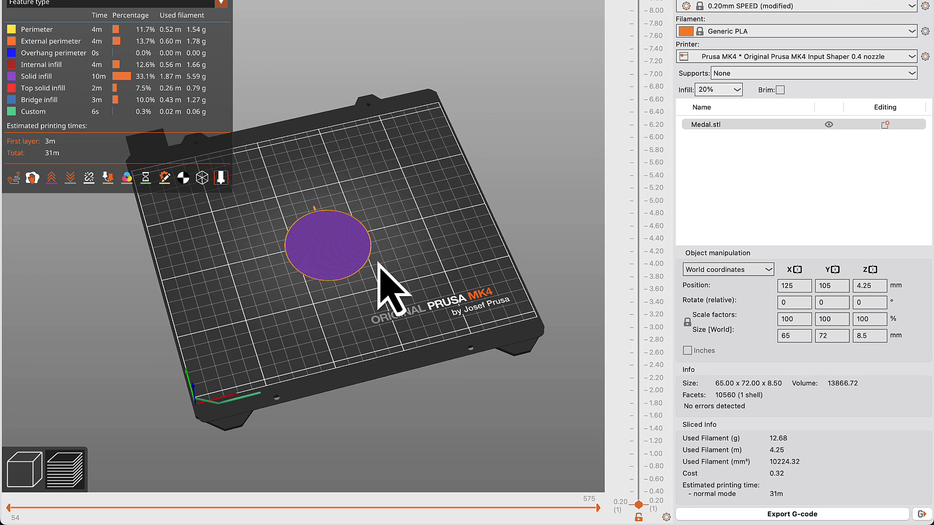
pyautogui.moveTo(639, 506); pyautogui.dragTo(627, 1)
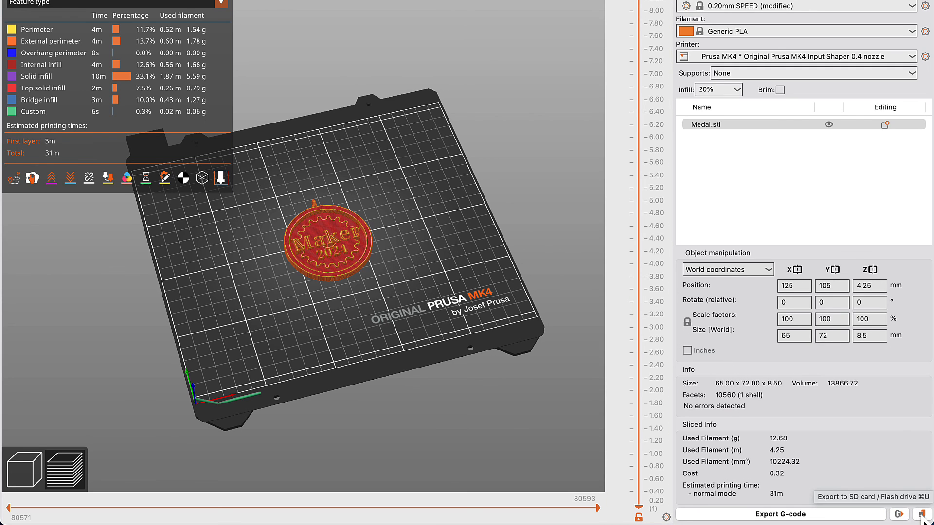
# Export the medal's G-code to the PRUSAI3MK3 flash drive under the suggested file name and eject the drive.
pyautogui.click(922, 514)
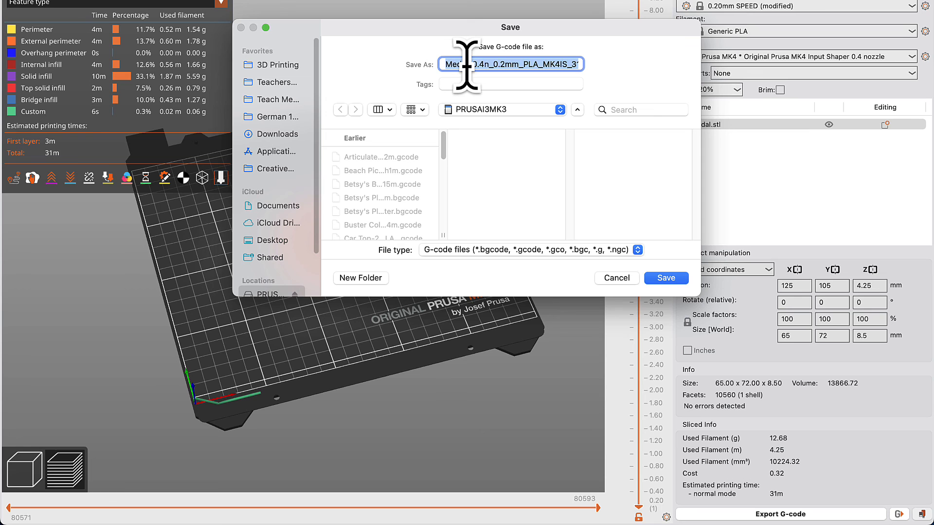
pyautogui.click(660, 282)
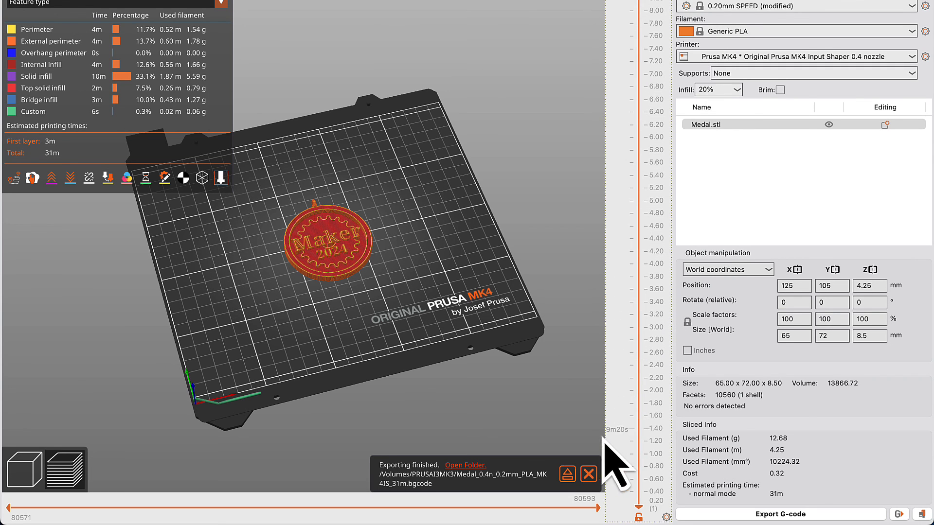
pyautogui.click(568, 481)
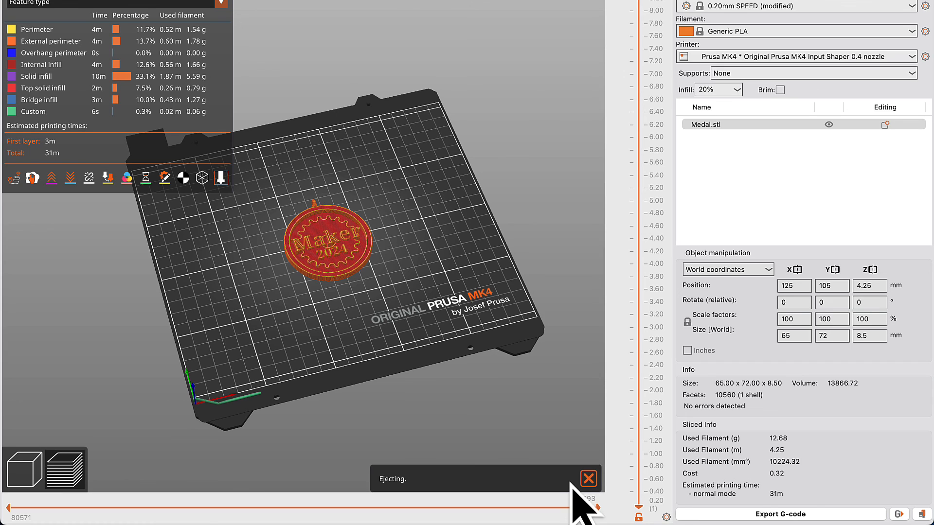
pyautogui.click(590, 479)
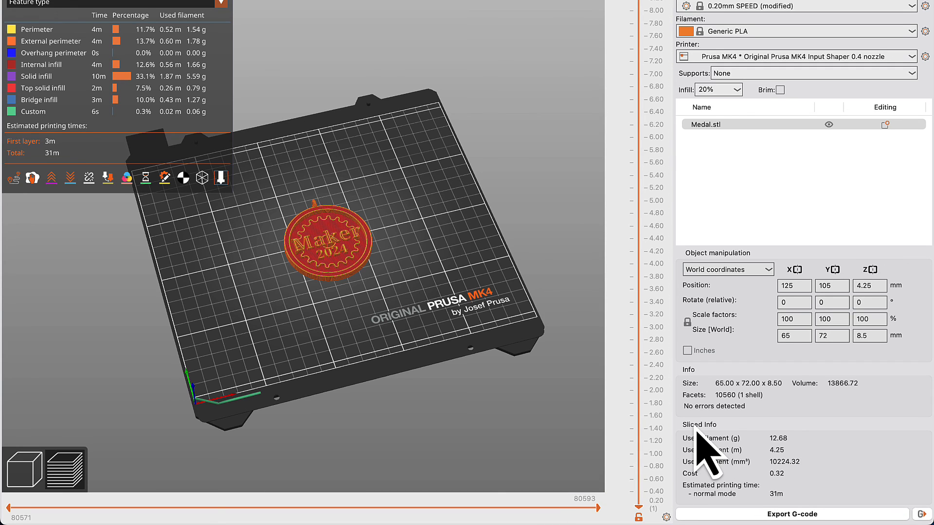